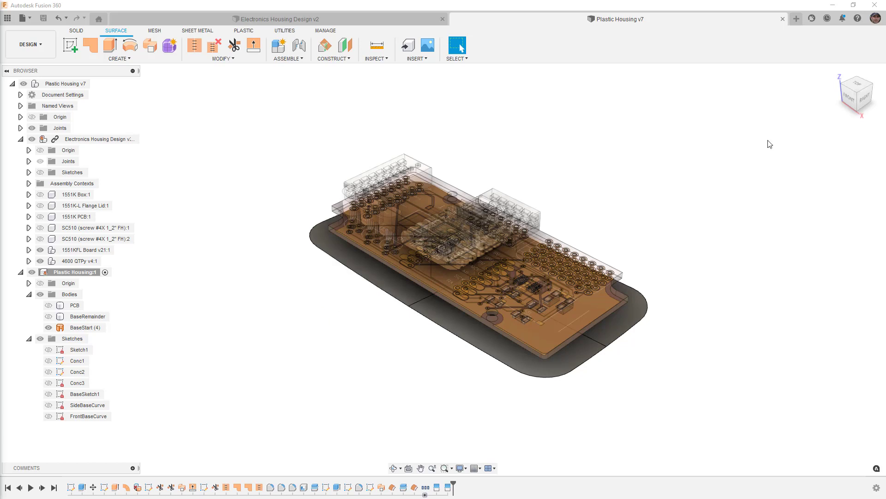
- Start a ruled surface on the base body's outer edge
{"action": "left_click", "coordinate": [864, 99]}
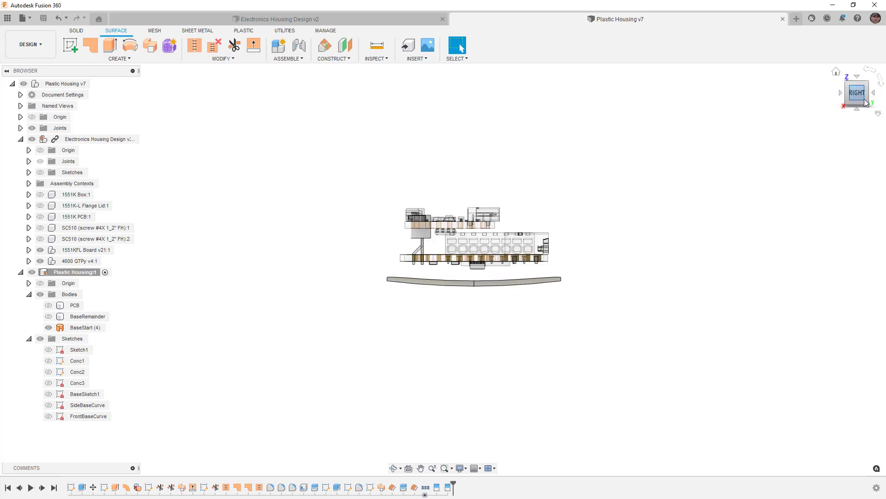
{"action": "left_click", "coordinate": [474, 284]}
{"action": "scroll", "coordinate": [474, 284], "scroll_direction": "up", "scroll_amount": 3}
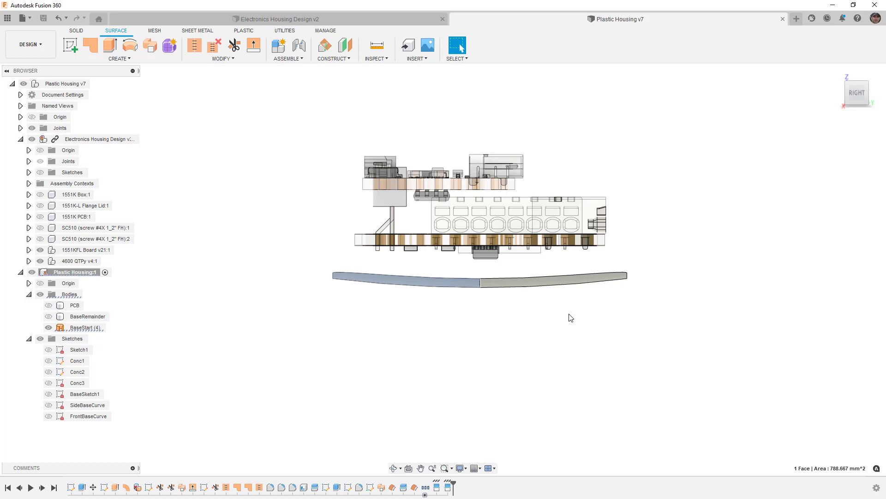
{"action": "mouse_move", "coordinate": [844, 80]}
{"action": "mouse_move", "coordinate": [544, 307]}
{"action": "middle_mouse_down", "text": "shift"}
{"action": "mouse_move", "coordinate": [545, 351]}
{"action": "mouse_move", "coordinate": [546, 319]}
{"action": "middle_mouse_up", "text": "shift"}
{"action": "left_click", "coordinate": [197, 126]}
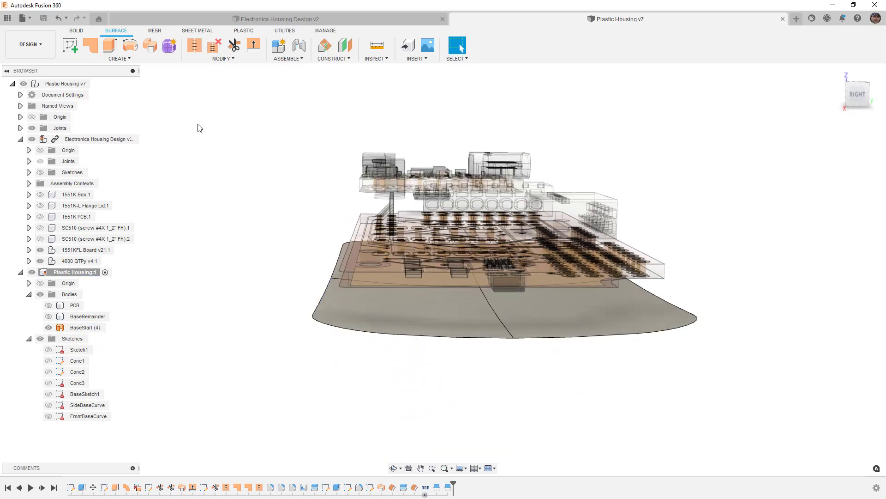
{"action": "left_click", "coordinate": [166, 60]}
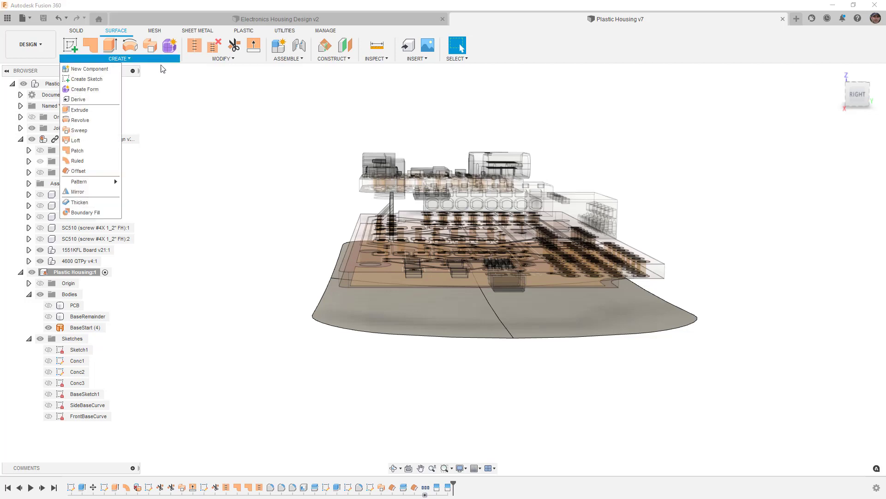
{"action": "left_click", "coordinate": [105, 166]}
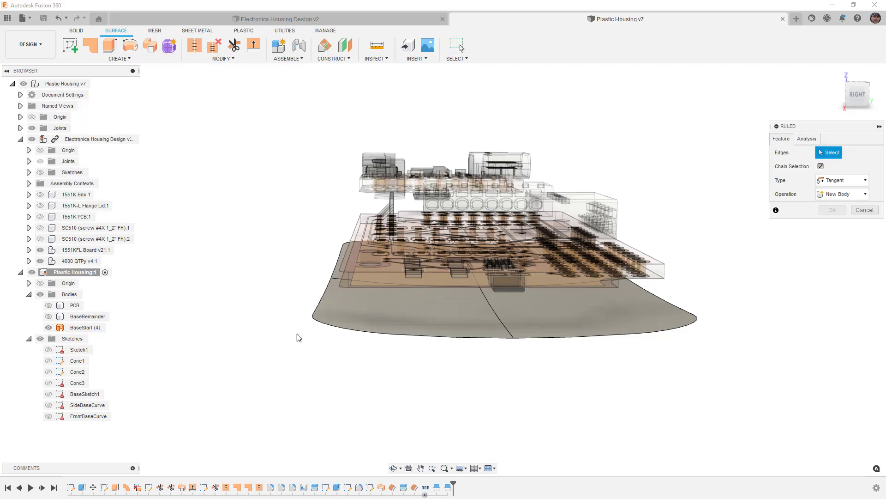
{"action": "left_click", "coordinate": [473, 339]}
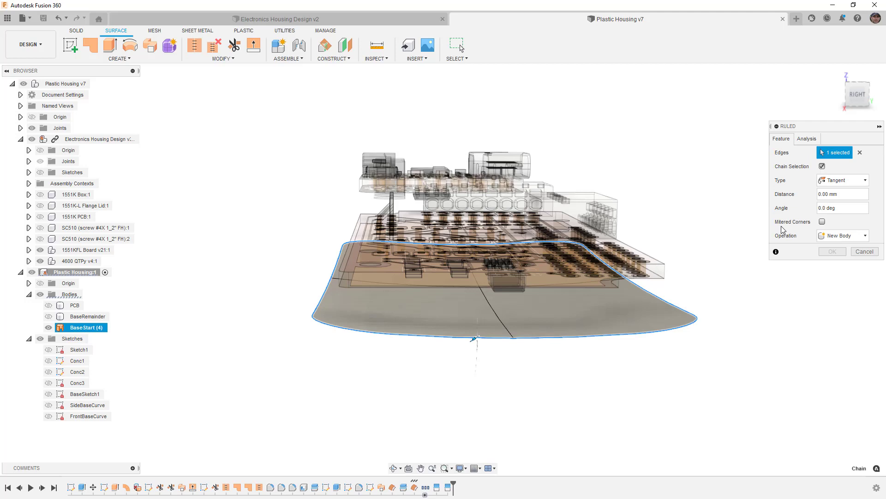
- Set the ruled surface type to Direction, using the PCB face as the direction reference
{"action": "left_click", "coordinate": [847, 180]}
{"action": "left_click", "coordinate": [844, 218]}
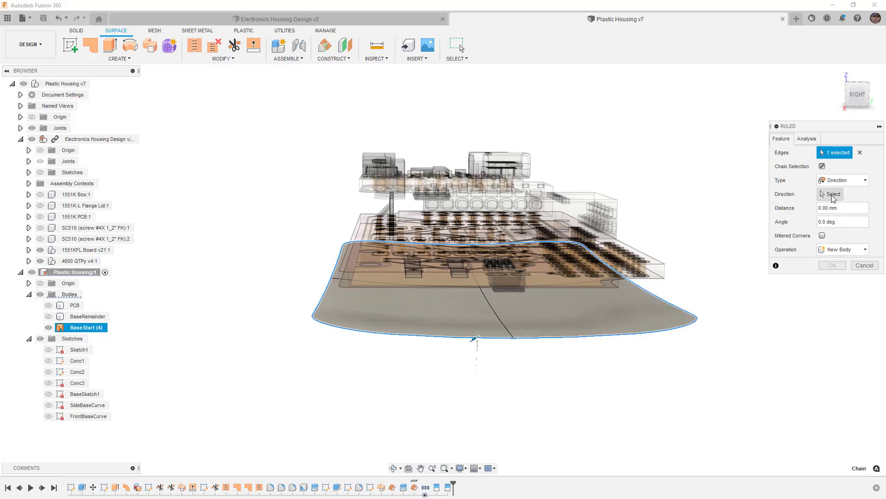
{"action": "left_click", "coordinate": [831, 193]}
{"action": "middle_click_drag", "start_coordinate": [515, 199], "coordinate": [514, 253], "text": "shift"}
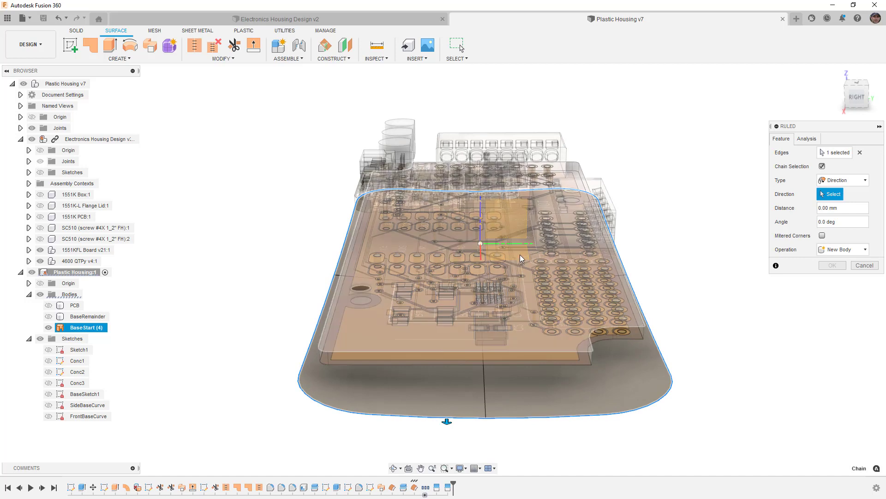
{"action": "left_click", "coordinate": [520, 254]}
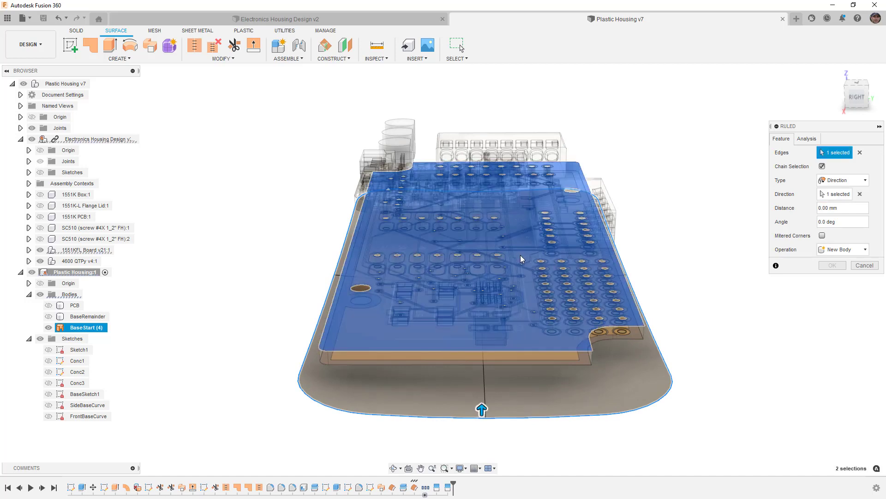
{"action": "left_click", "coordinate": [860, 193]}
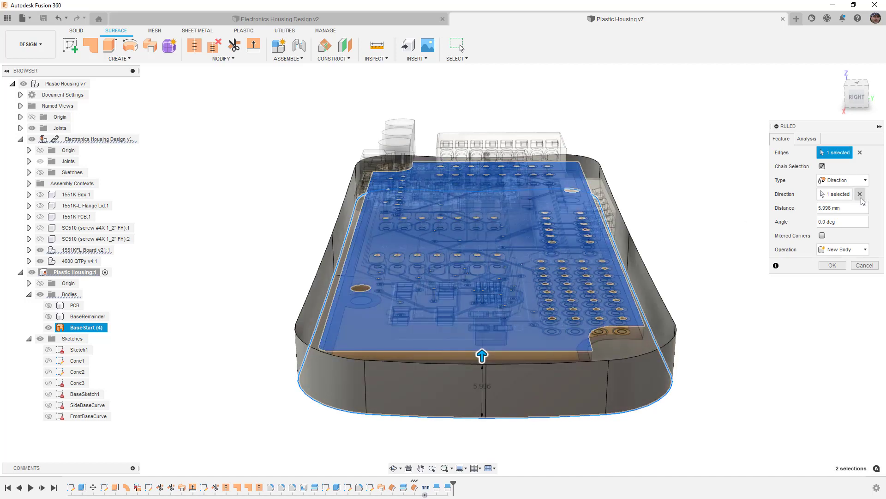
{"action": "middle_click_drag", "start_coordinate": [501, 258], "coordinate": [763, 226], "text": "shift"}
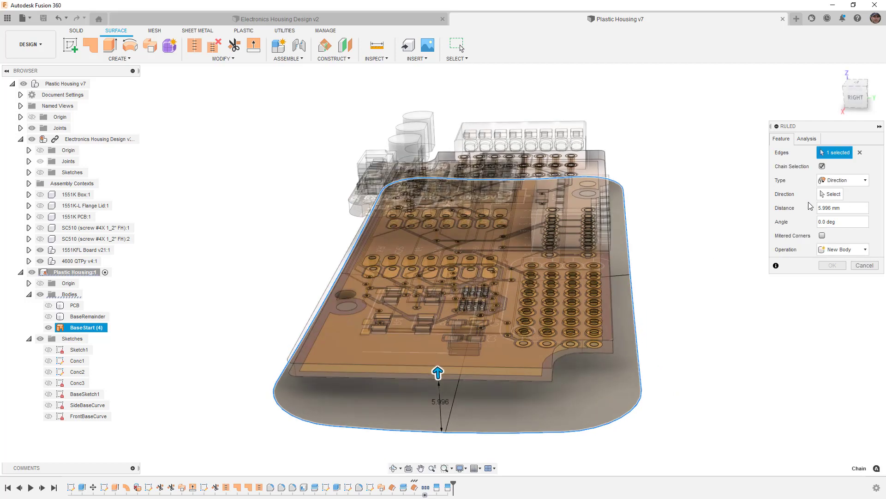
{"action": "left_click", "coordinate": [834, 193]}
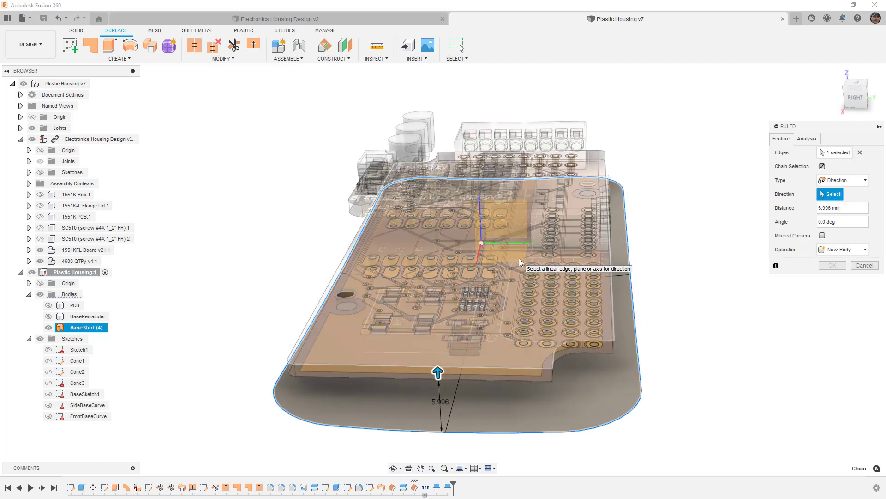
{"action": "left_click", "coordinate": [519, 260]}
{"action": "left_click", "coordinate": [533, 303]}
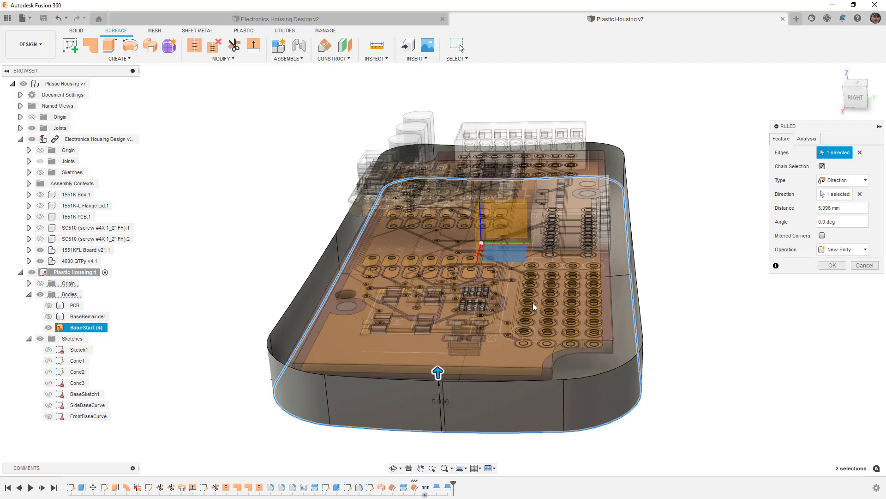
- Enter Draft as the ruled surface angle and fit the housing in view
{"action": "left_click", "coordinate": [853, 97]}
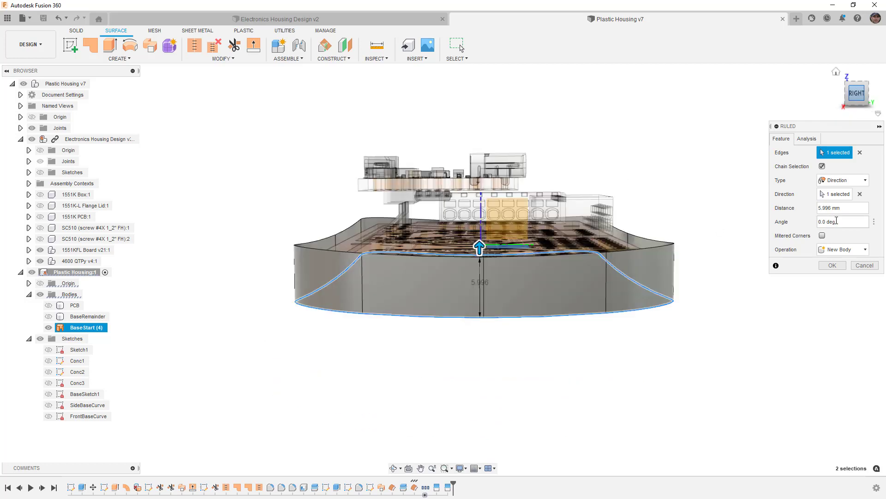
{"action": "left_click", "coordinate": [835, 222]}
{"action": "type", "text": "Draft"}
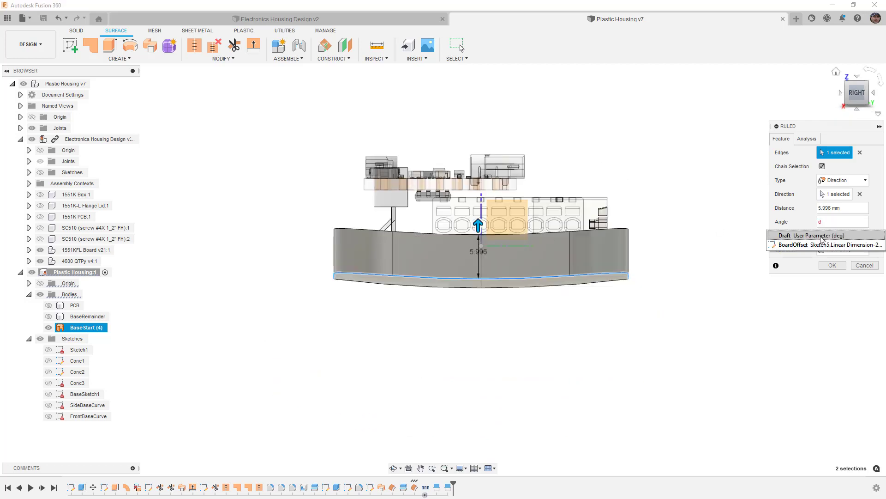
{"action": "scroll", "coordinate": [624, 245], "scroll_direction": "up", "scroll_amount": 3}
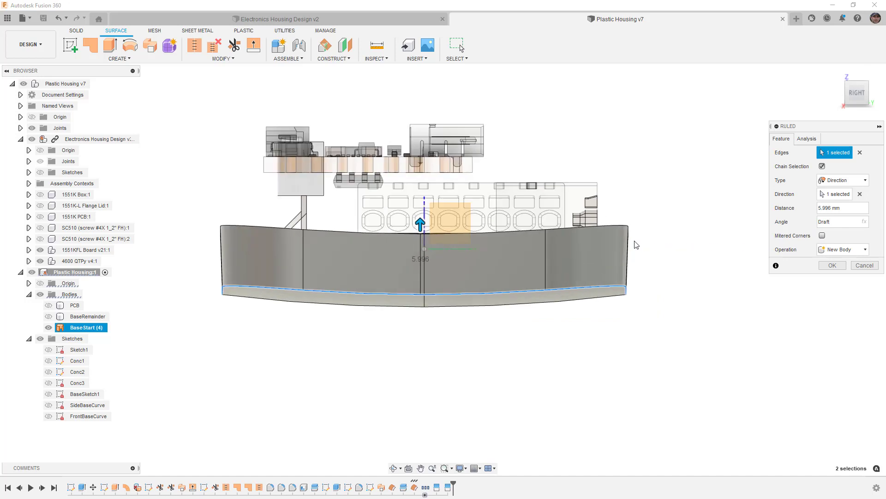
{"action": "middle_click_drag", "start_coordinate": [624, 245], "coordinate": [678, 220], "text": "shift"}
{"action": "key", "text": "F6"}
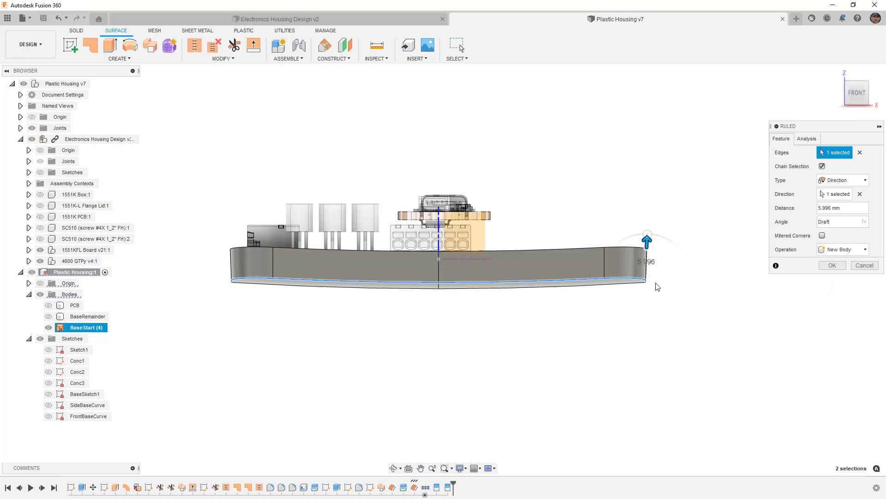
- In the right view, raise the ruled wall from 5.996 mm to 11.00 mm, then orbit to check it
{"action": "scroll", "coordinate": [641, 288], "scroll_direction": "up", "scroll_amount": 2}
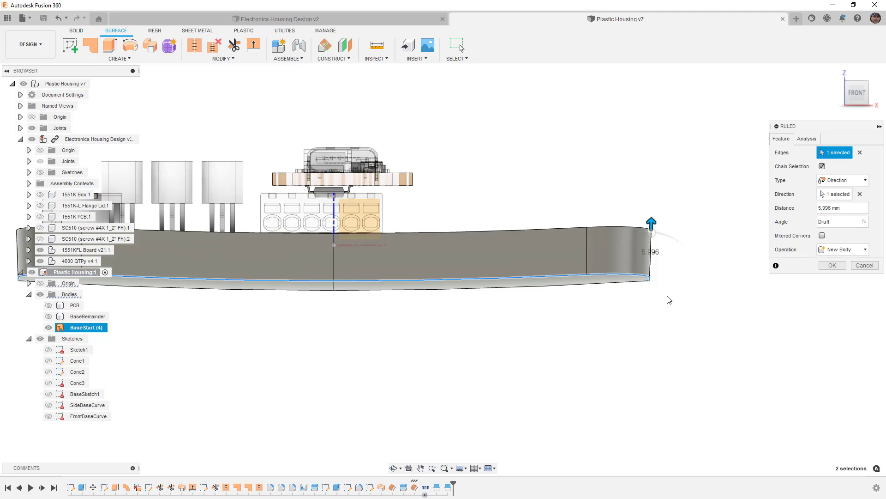
{"action": "scroll", "coordinate": [672, 292], "scroll_direction": "up", "scroll_amount": 1}
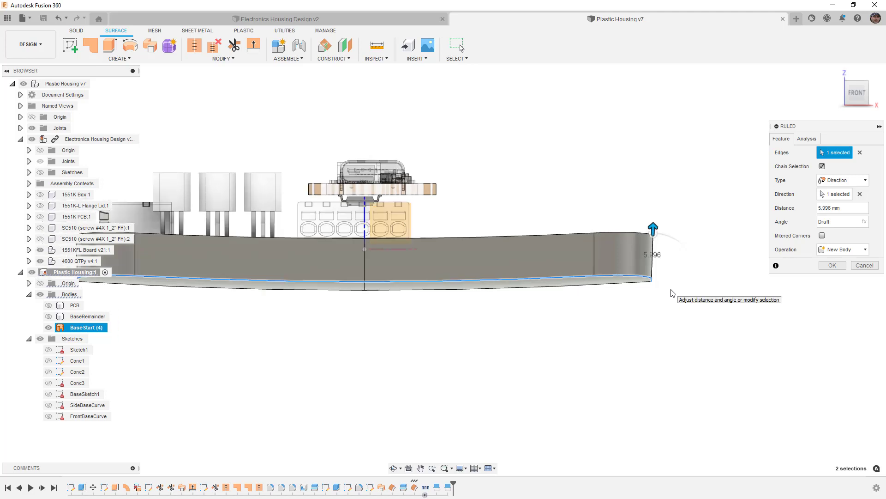
{"action": "scroll", "coordinate": [672, 292], "scroll_direction": "down", "scroll_amount": 1}
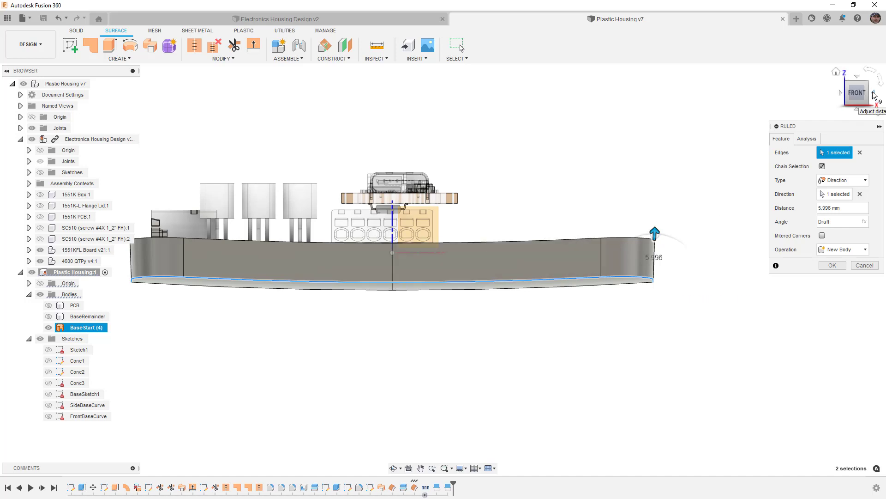
{"action": "left_click", "coordinate": [874, 93]}
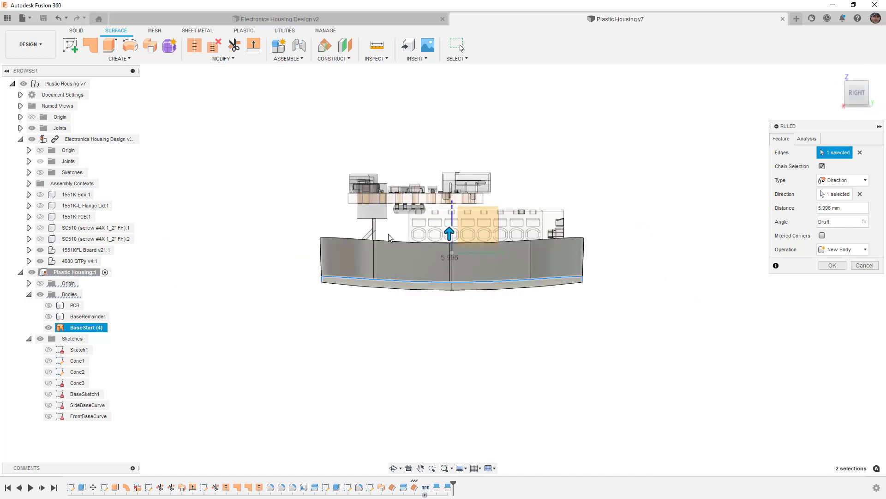
{"action": "scroll", "coordinate": [582, 231], "scroll_direction": "up", "scroll_amount": 1}
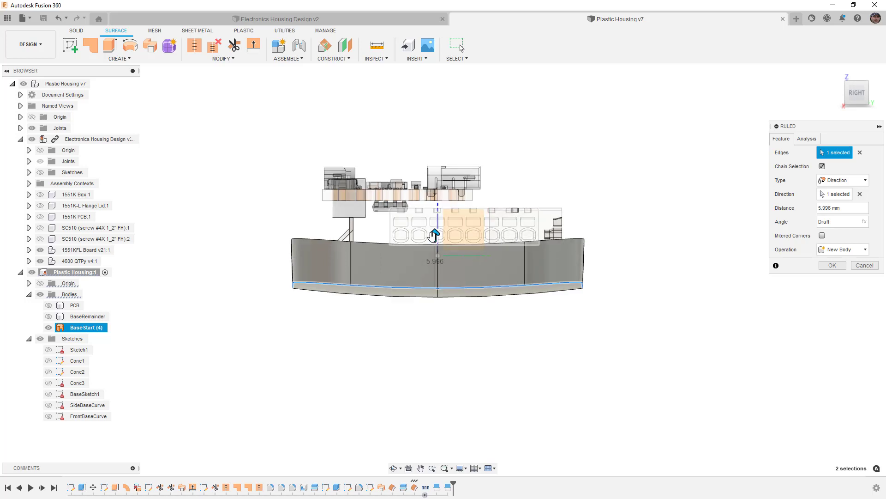
{"action": "left_click_drag", "start_coordinate": [435, 235], "coordinate": [435, 199]}
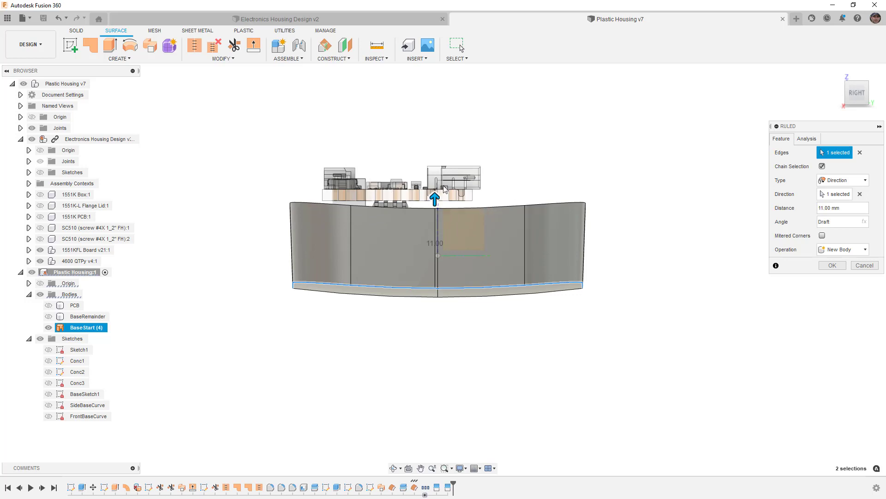
{"action": "middle_click_drag", "start_coordinate": [533, 182], "coordinate": [519, 205], "text": "shift"}
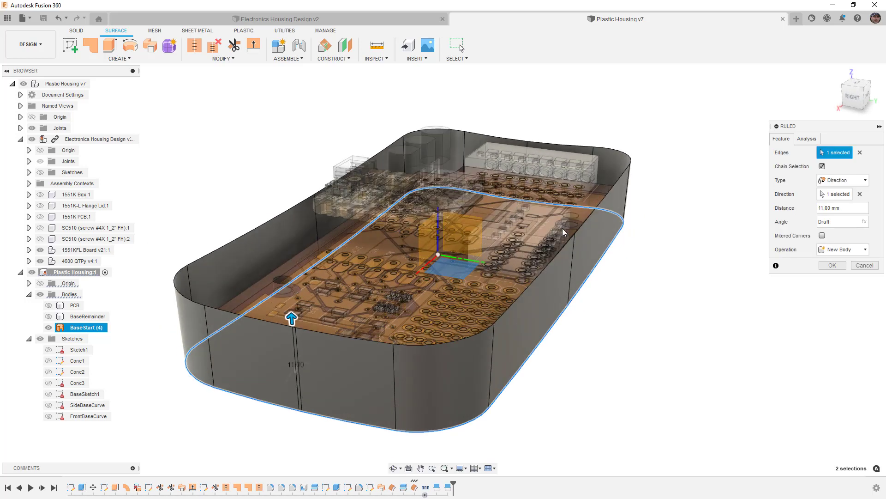
{"action": "middle_click_drag", "start_coordinate": [563, 228], "coordinate": [563, 227], "text": "shift"}
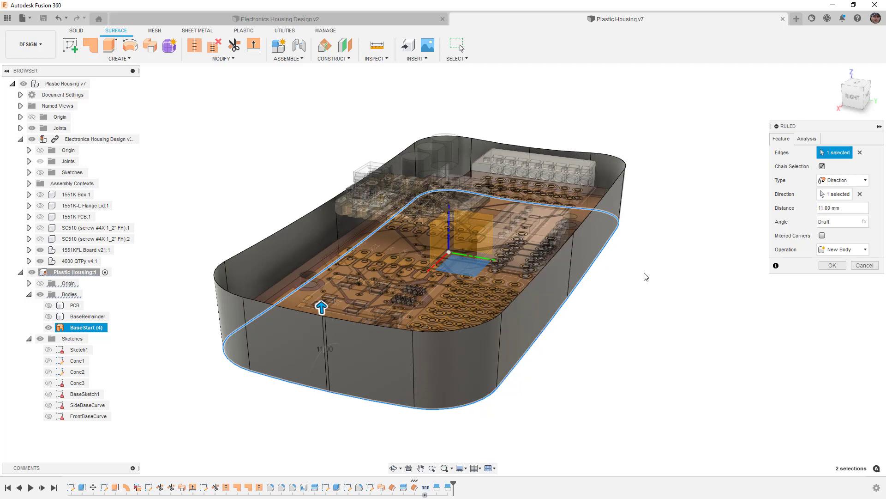
{"action": "middle_click_drag", "start_coordinate": [646, 275], "coordinate": [651, 271], "text": "shift"}
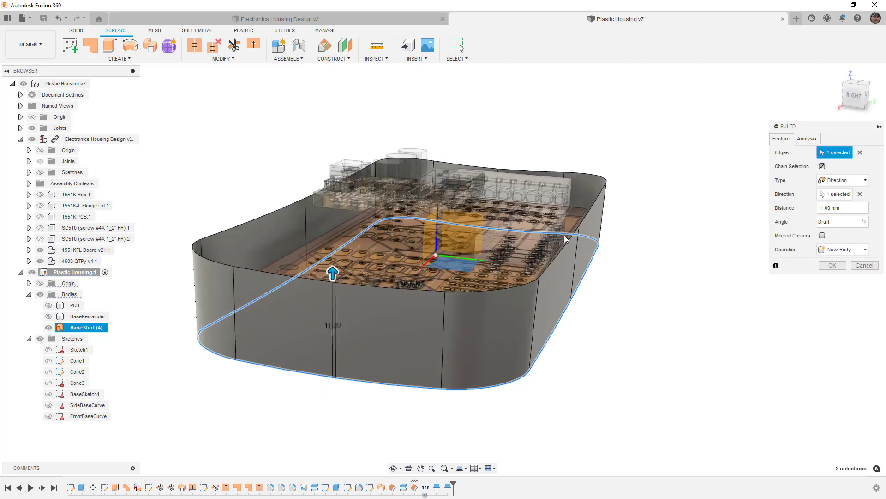
{"action": "scroll", "coordinate": [566, 238], "scroll_direction": "up", "scroll_amount": 3}
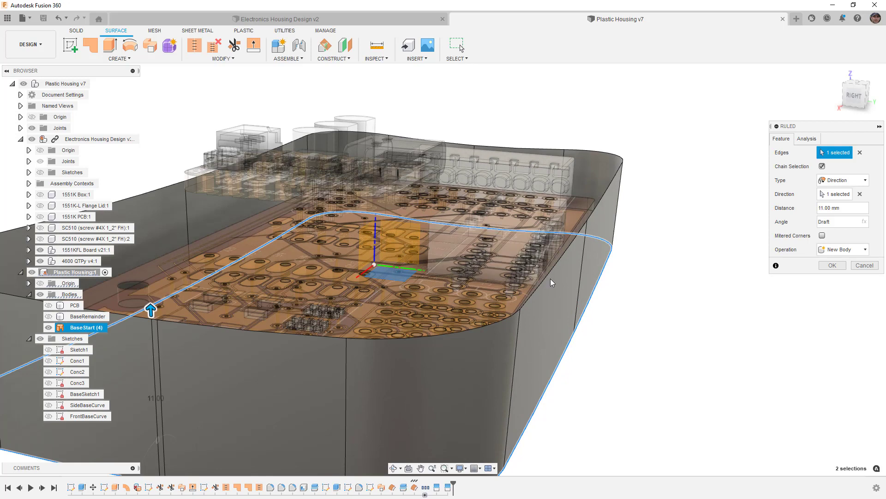
- Adjust the ruled wall height from 5 mm through 7 mm to a final 9.00 mm
{"action": "left_click", "coordinate": [855, 102]}
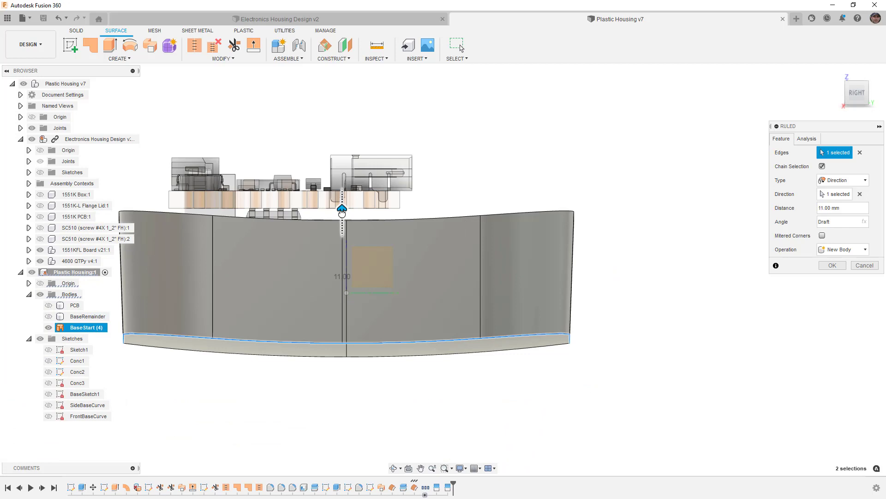
{"action": "left_click_drag", "start_coordinate": [341, 211], "coordinate": [342, 277]}
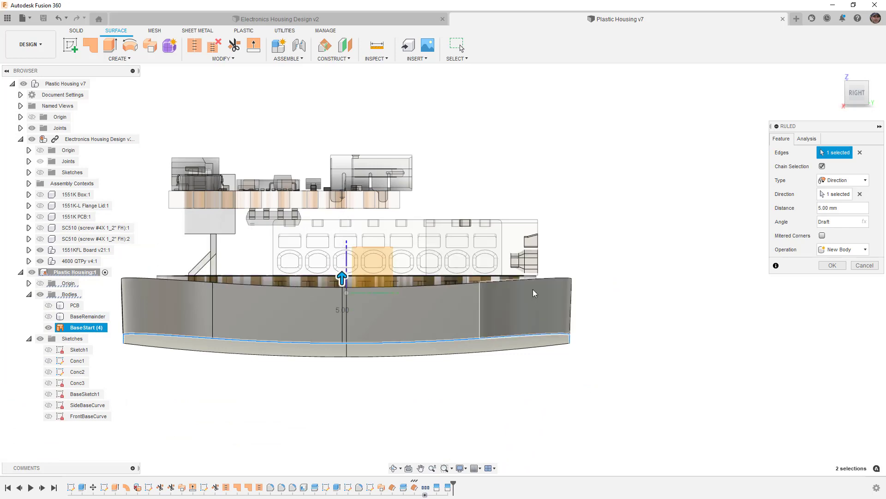
{"action": "scroll", "coordinate": [568, 282], "scroll_direction": "up", "scroll_amount": 3}
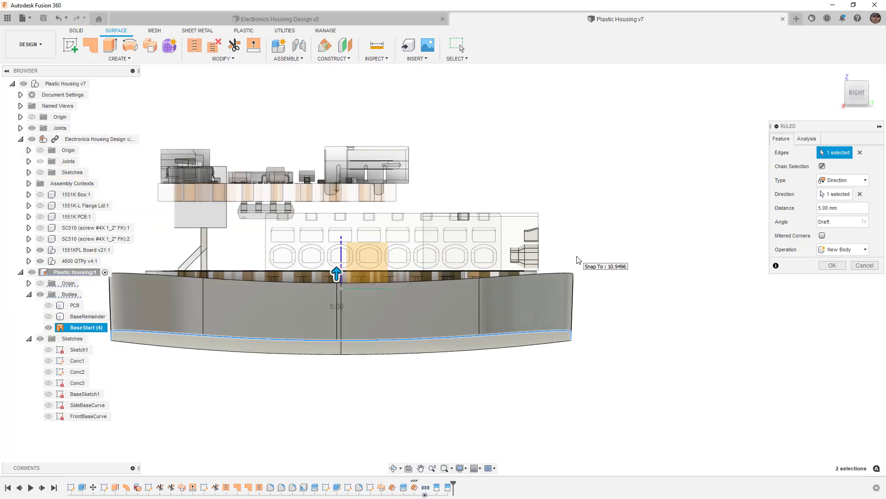
{"action": "scroll", "coordinate": [574, 264], "scroll_direction": "down", "scroll_amount": 2}
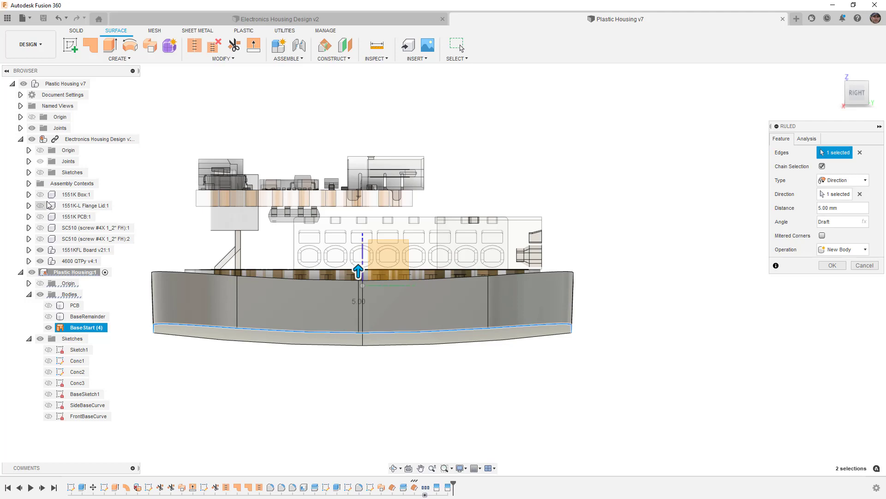
{"action": "left_click_drag", "start_coordinate": [358, 271], "coordinate": [358, 238]}
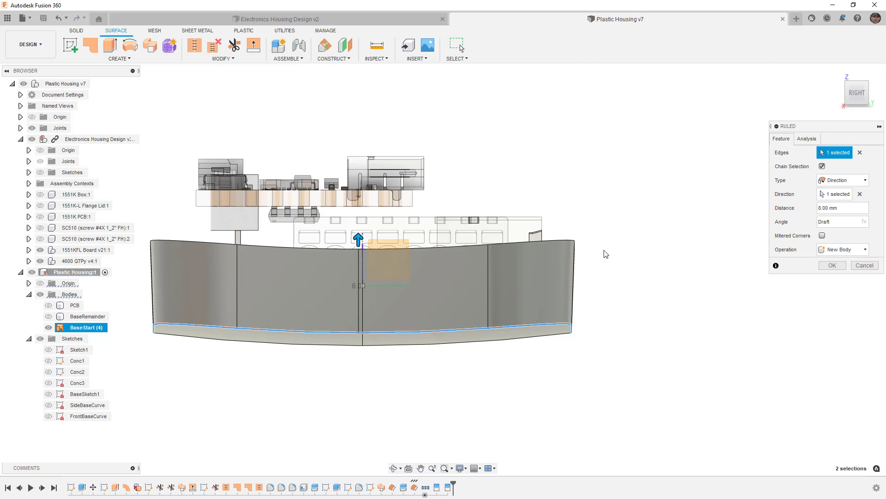
{"action": "middle_click_drag", "start_coordinate": [606, 255], "coordinate": [586, 264], "text": "shift"}
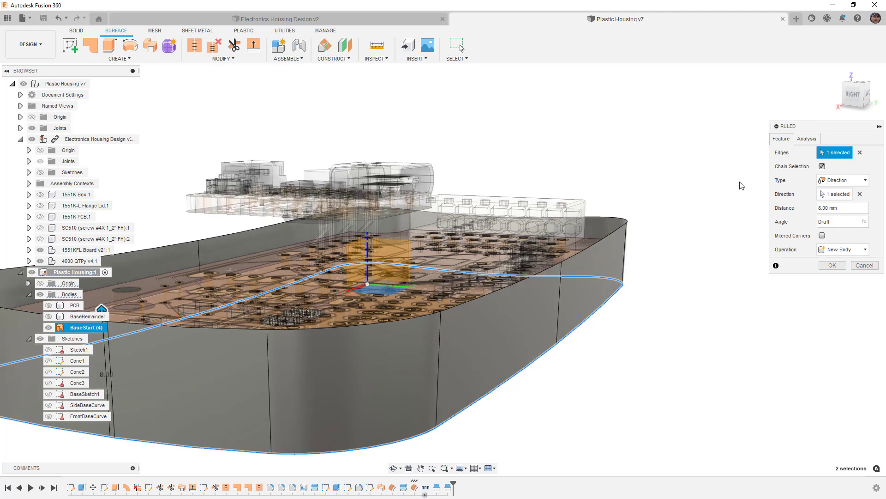
{"action": "left_click", "coordinate": [852, 97]}
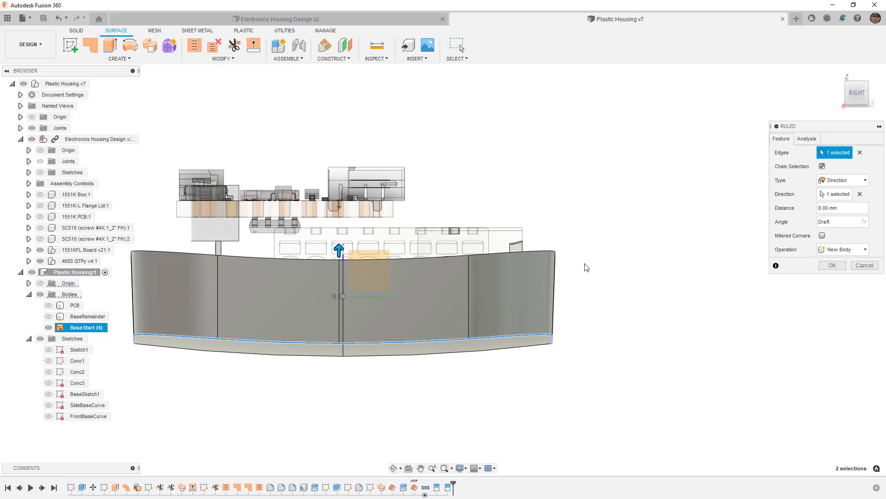
{"action": "left_click_drag", "start_coordinate": [339, 248], "coordinate": [339, 240]}
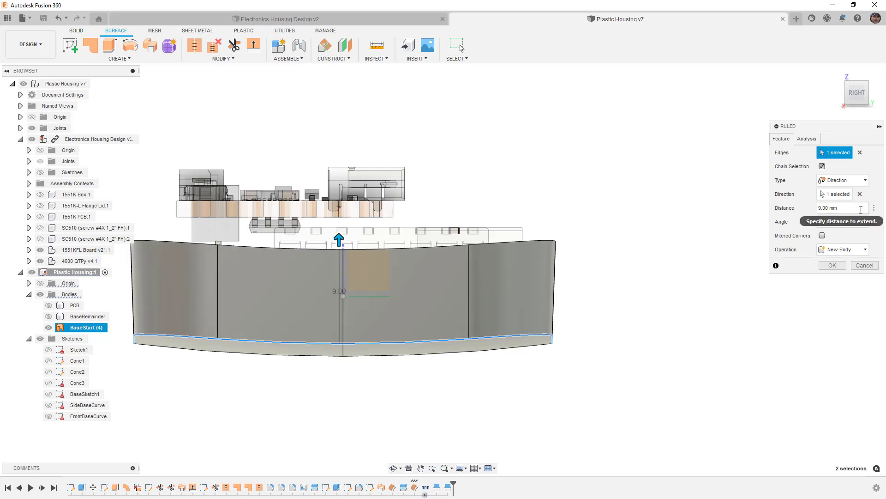
- Commit the 9 mm ruled surface as new body Body18
{"action": "left_click", "coordinate": [834, 267]}
{"action": "scroll", "coordinate": [642, 274], "scroll_direction": "down", "scroll_amount": 3}
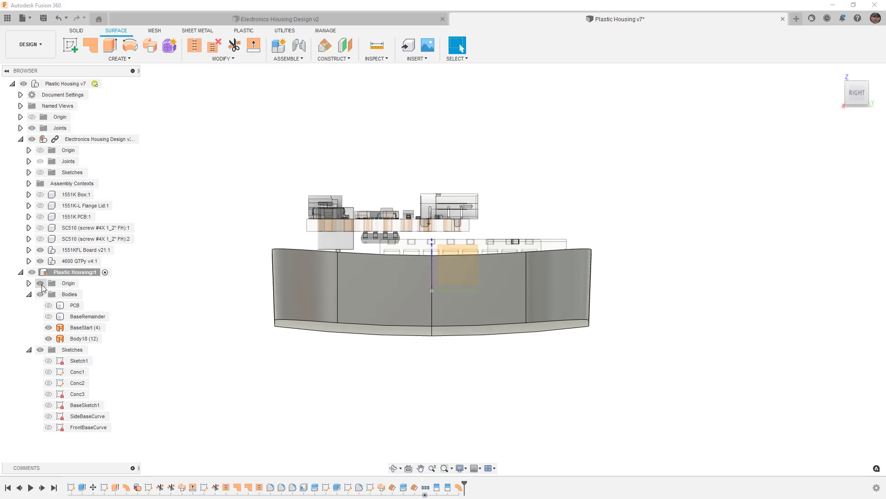
{"action": "left_click", "coordinate": [459, 291]}
{"action": "key", "text": "Escape"}
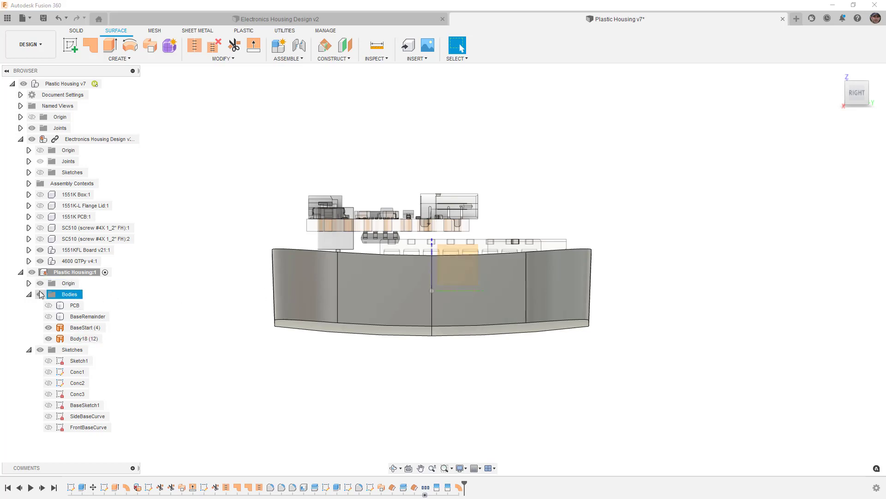
- Start a sketch on the housing face and draw a horizontal line across it
{"action": "left_click", "coordinate": [71, 45]}
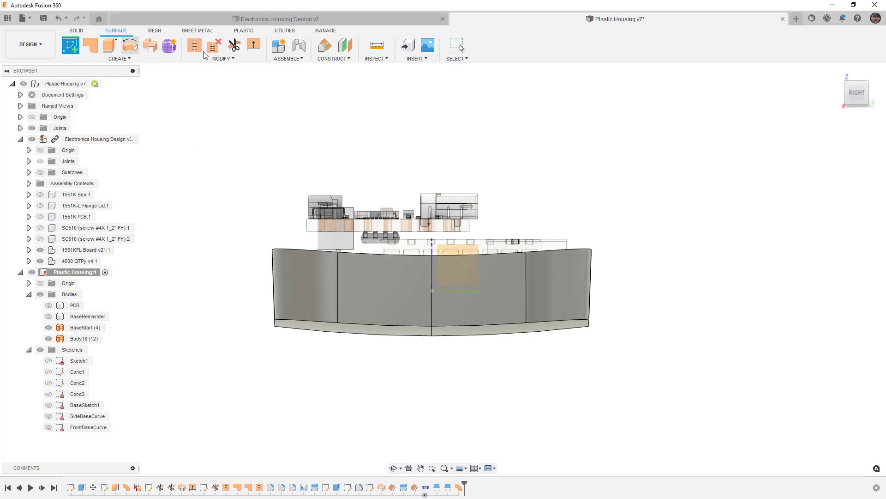
{"action": "left_click", "coordinate": [475, 246]}
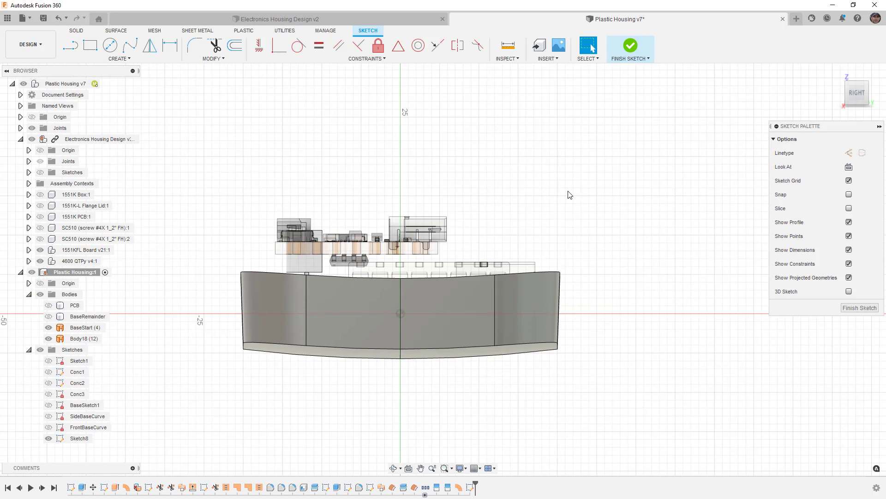
{"action": "left_click", "coordinate": [70, 45]}
{"action": "left_click", "coordinate": [217, 277]}
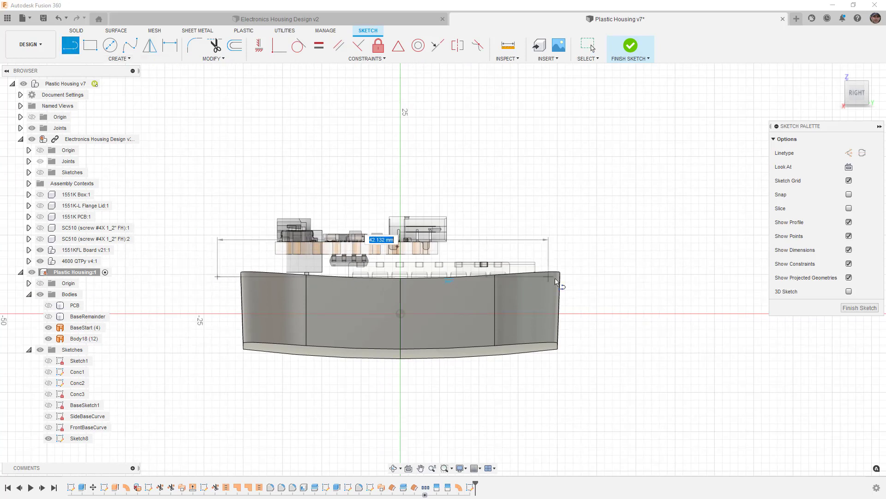
{"action": "left_click", "coordinate": [587, 277]}
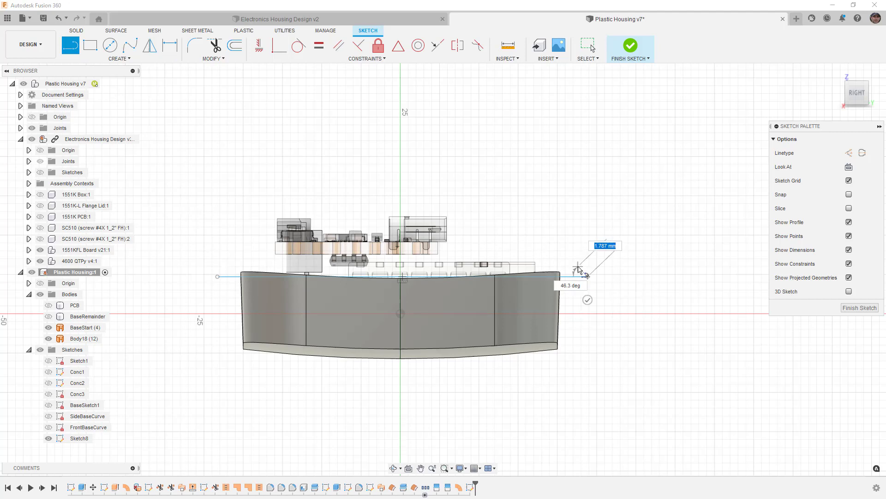
{"action": "key", "text": "Escape"}
{"action": "scroll", "coordinate": [407, 280], "scroll_direction": "up", "scroll_amount": 2}
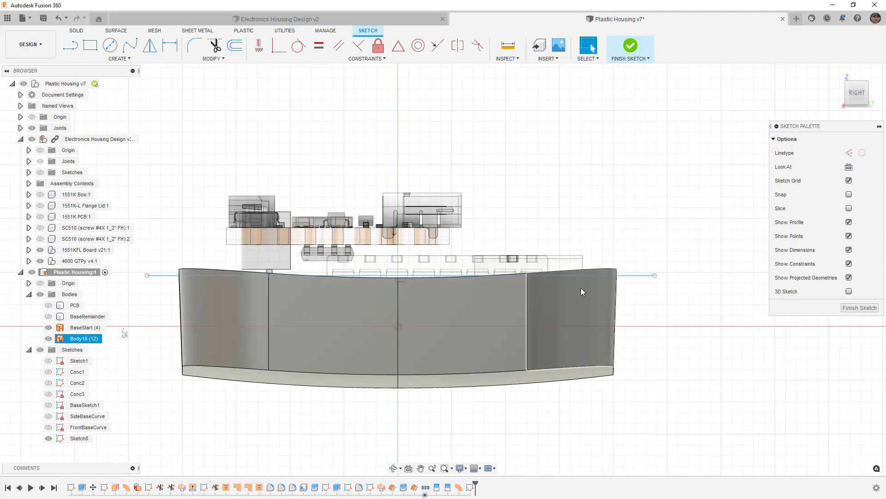
{"action": "left_click_drag", "start_coordinate": [648, 278], "coordinate": [650, 292]}
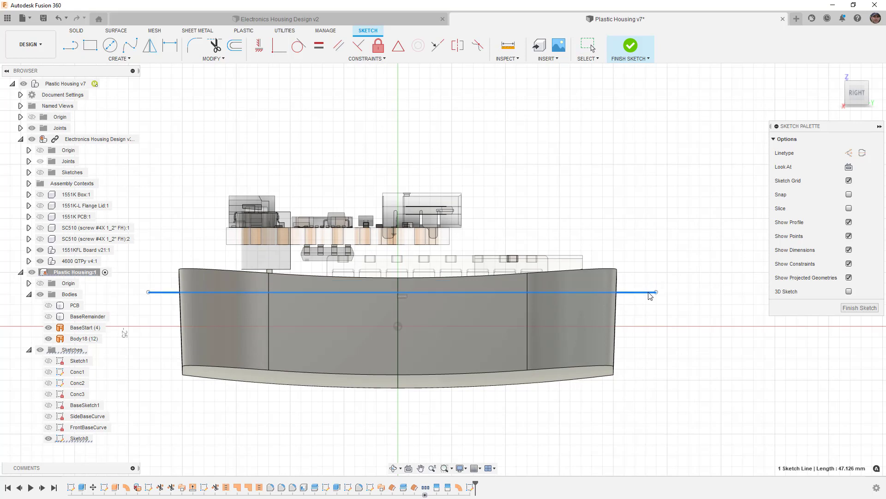
- Draw a short line down from the horizontal line's midpoint
{"action": "left_click", "coordinate": [70, 45]}
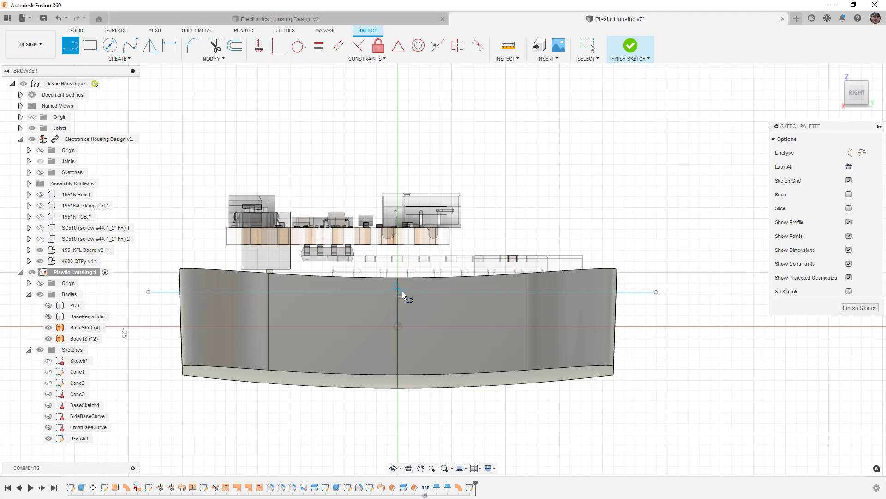
{"action": "left_click", "coordinate": [401, 292]}
{"action": "left_click", "coordinate": [398, 326]}
{"action": "key", "text": "Escape"}
- Make the short line vertical construction geometry and stretch the horizontal line wider
{"action": "left_click", "coordinate": [401, 307]}
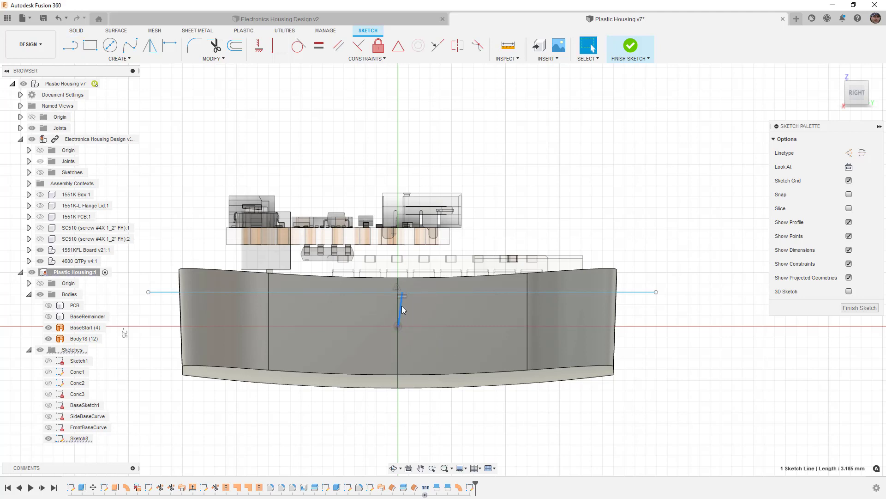
{"action": "left_click", "coordinate": [259, 46]}
{"action": "left_click", "coordinate": [849, 153]}
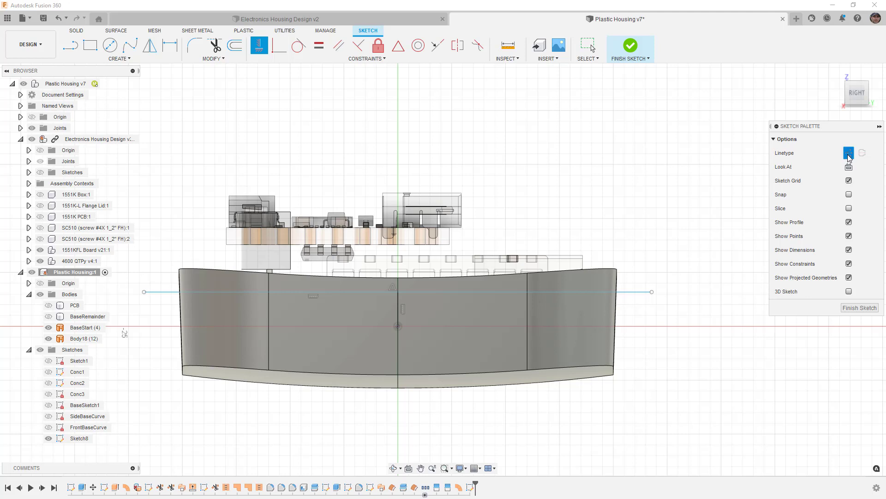
{"action": "left_click", "coordinate": [400, 305]}
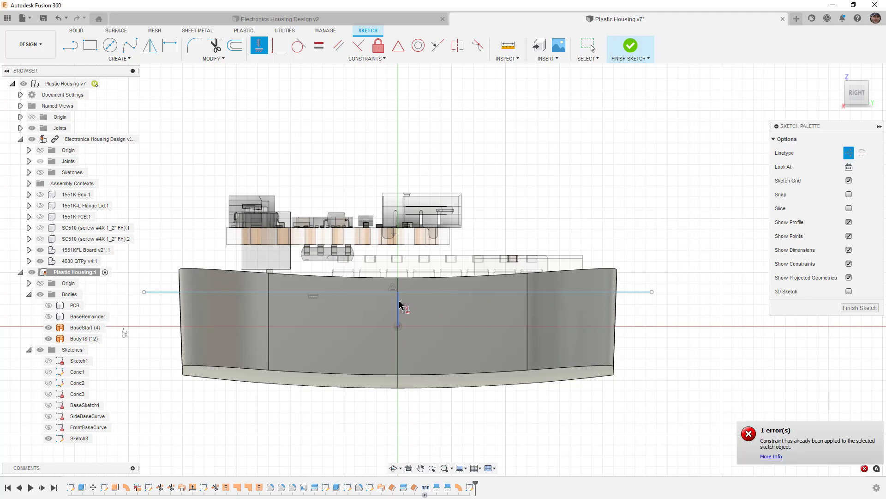
{"action": "key", "text": "Escape"}
{"action": "left_click", "coordinate": [849, 153]}
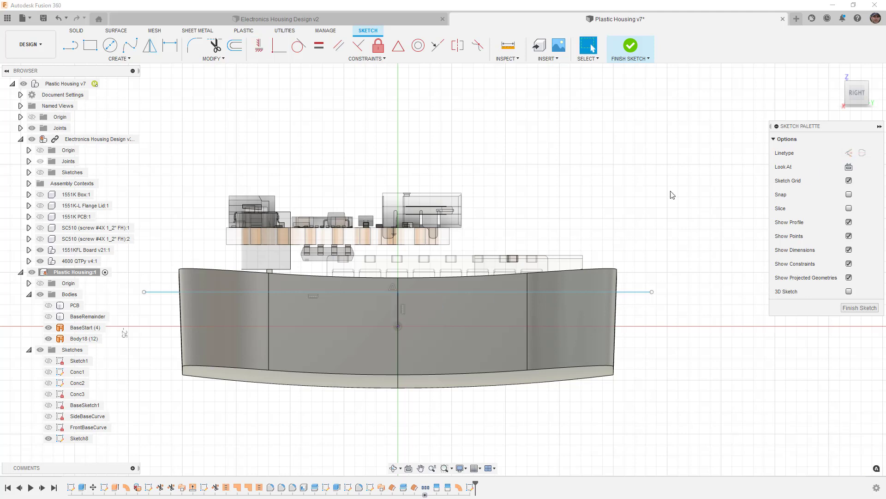
{"action": "left_click", "coordinate": [399, 307]}
{"action": "key", "text": "x"}
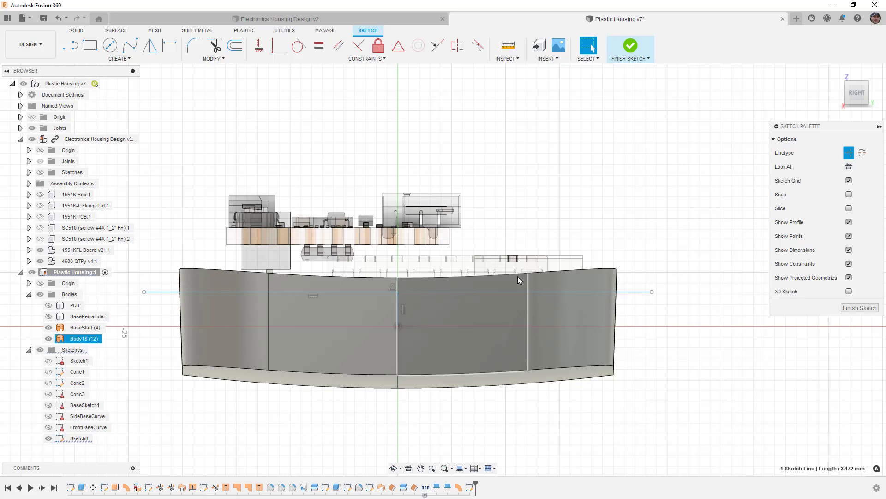
{"action": "scroll", "coordinate": [611, 266], "scroll_direction": "down", "scroll_amount": 1}
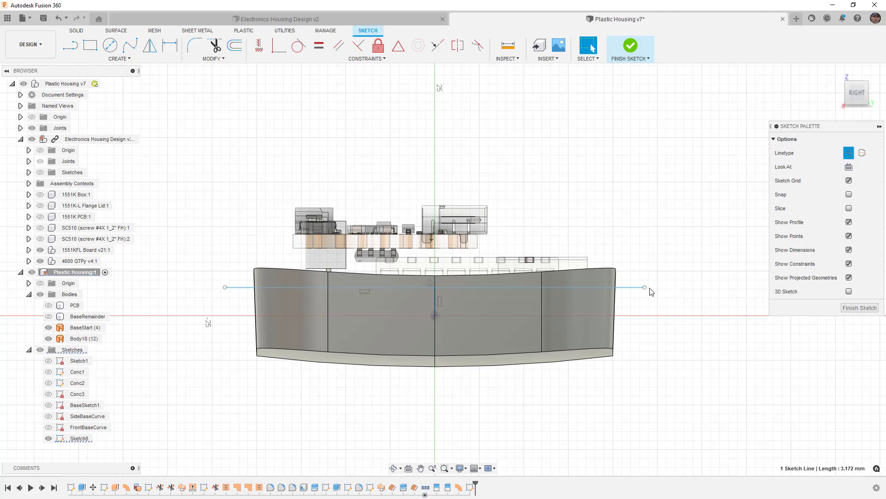
{"action": "mouse_move", "coordinate": [645, 288]}
{"action": "left_mouse_down"}
{"action": "mouse_move", "coordinate": [732, 288]}
{"action": "mouse_move", "coordinate": [675, 288]}
{"action": "mouse_move", "coordinate": [687, 287]}
{"action": "left_mouse_up"}
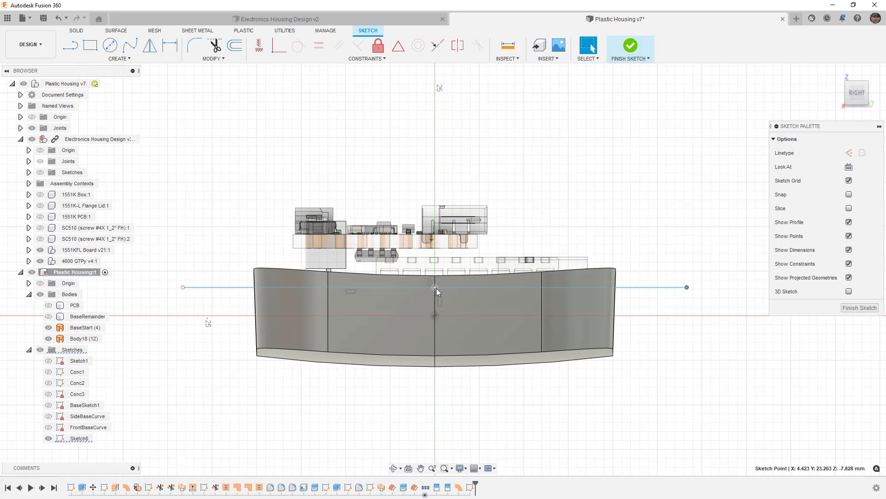
- Dimension the horizontal line to 50 mm and the vertical construction line to 4 mm
{"action": "key", "text": "d"}
{"action": "left_click", "coordinate": [655, 287]}
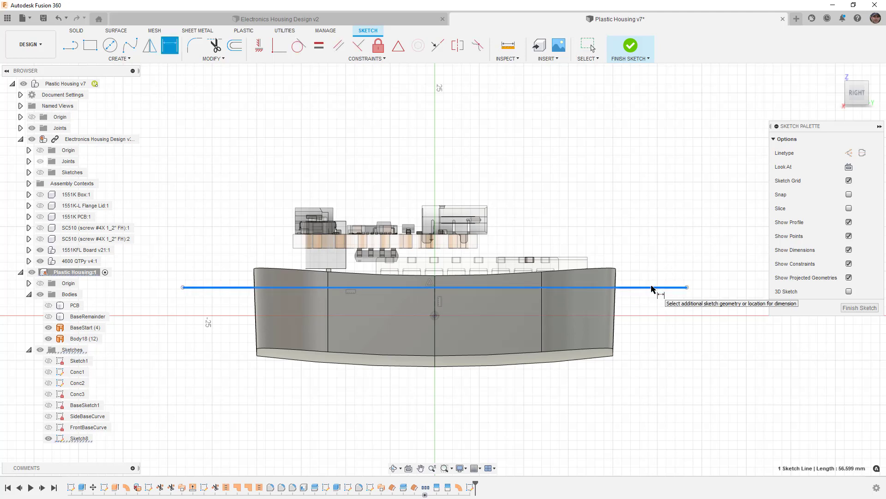
{"action": "left_click", "coordinate": [444, 173]}
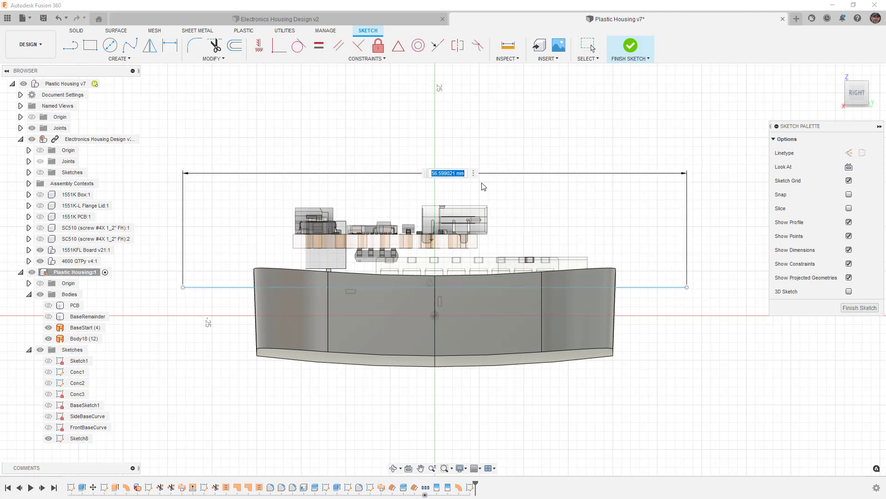
{"action": "type", "text": "50"}
{"action": "key", "text": "Return"}
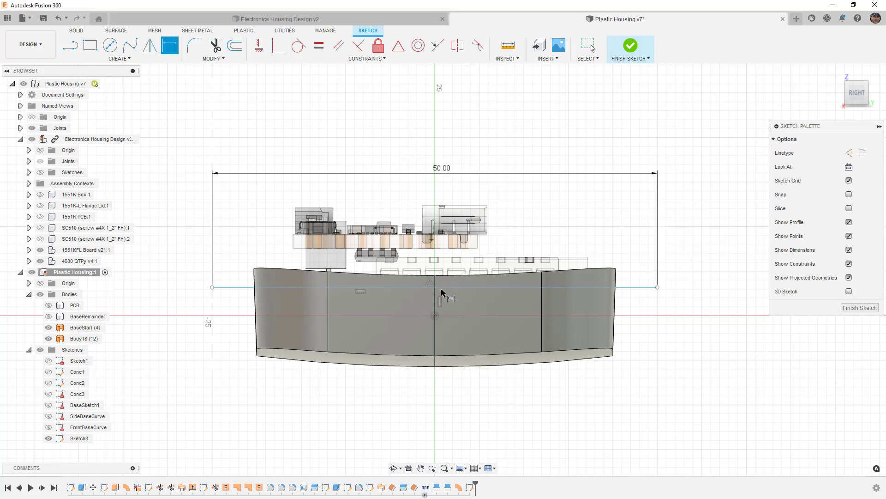
{"action": "left_click", "coordinate": [435, 301]}
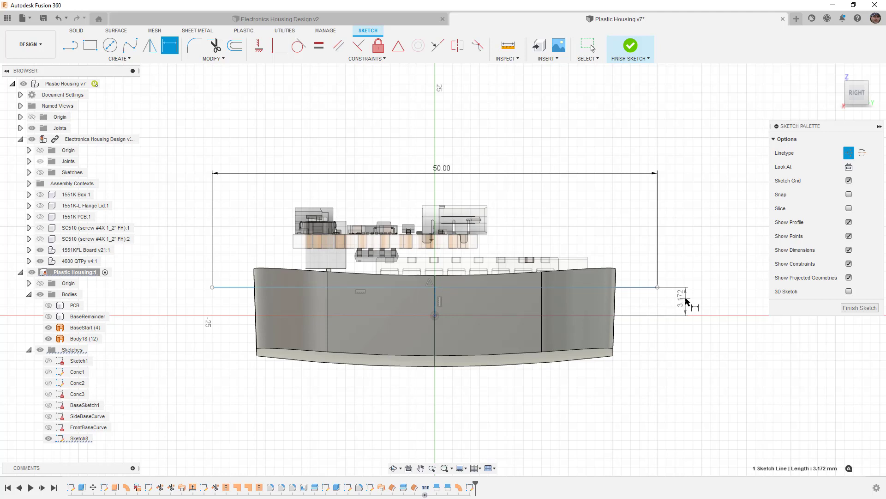
{"action": "left_click", "coordinate": [688, 300]}
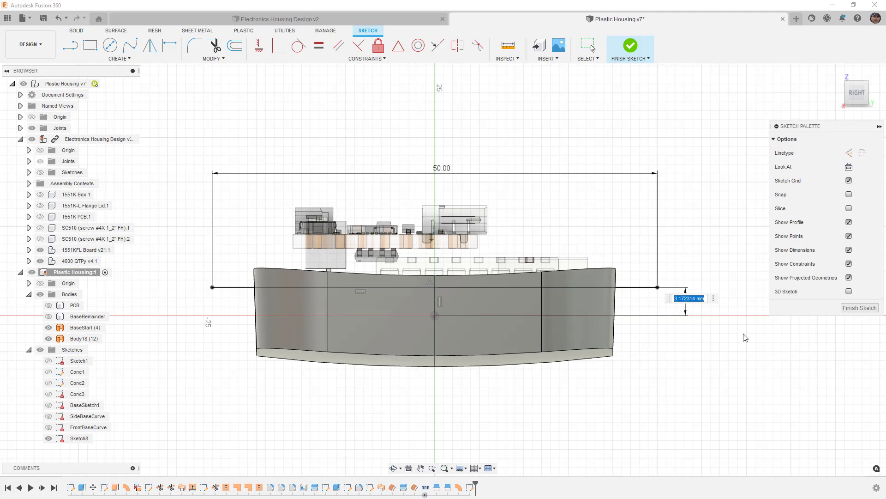
{"action": "type", "text": "4"}
{"action": "key", "text": "Return"}
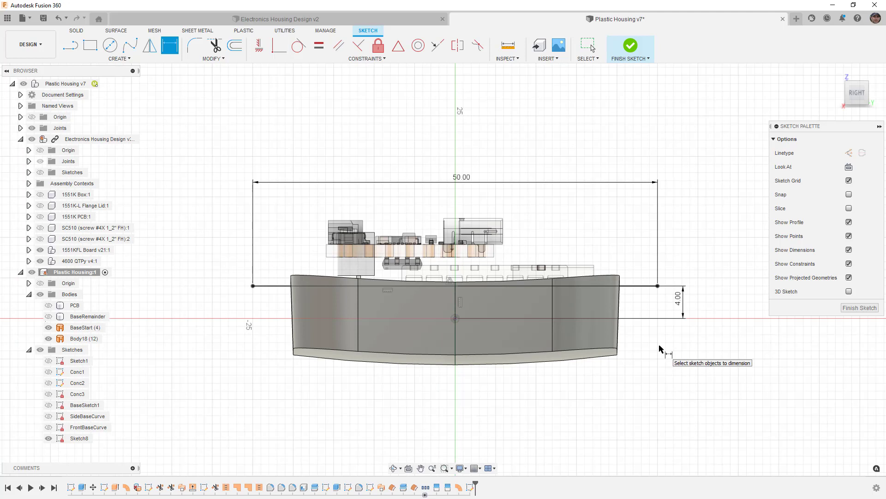
- Finish Sketch8 and trim Body18 along its line, removing the top strip
{"action": "left_click", "coordinate": [630, 50]}
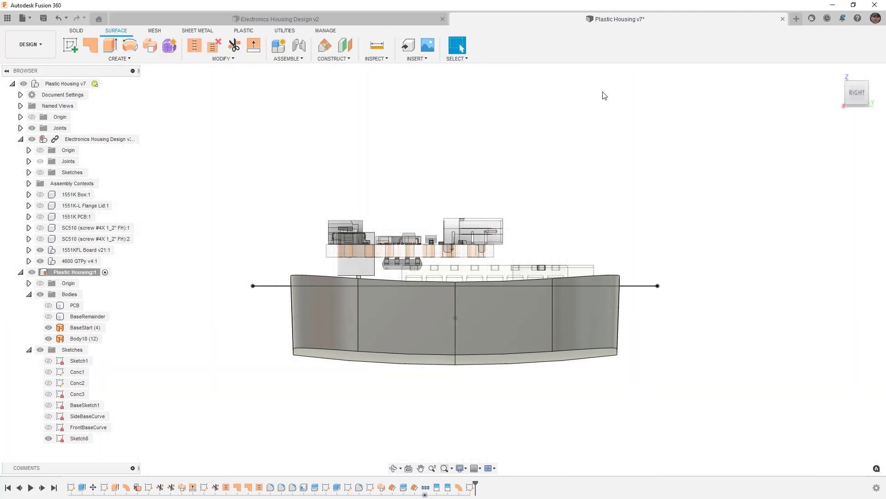
{"action": "left_click", "coordinate": [234, 45]}
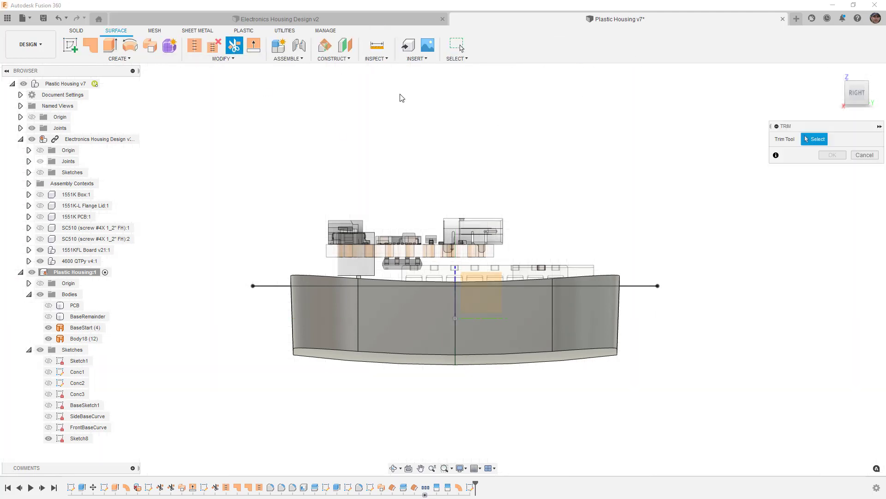
{"action": "left_click", "coordinate": [617, 284]}
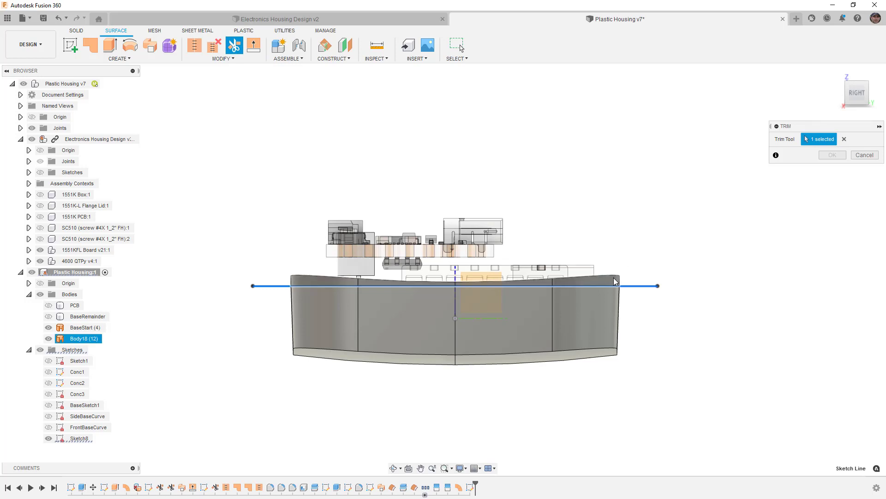
{"action": "left_click", "coordinate": [565, 280]}
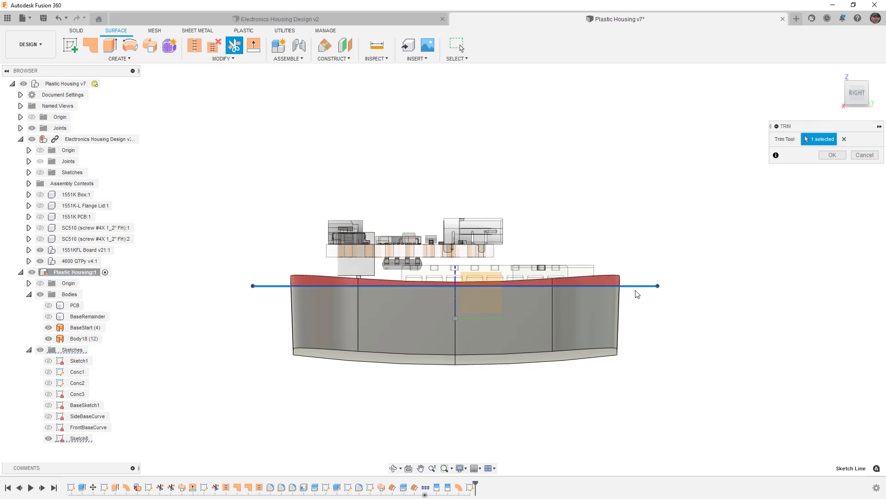
{"action": "scroll", "coordinate": [633, 295], "scroll_direction": "up", "scroll_amount": 3}
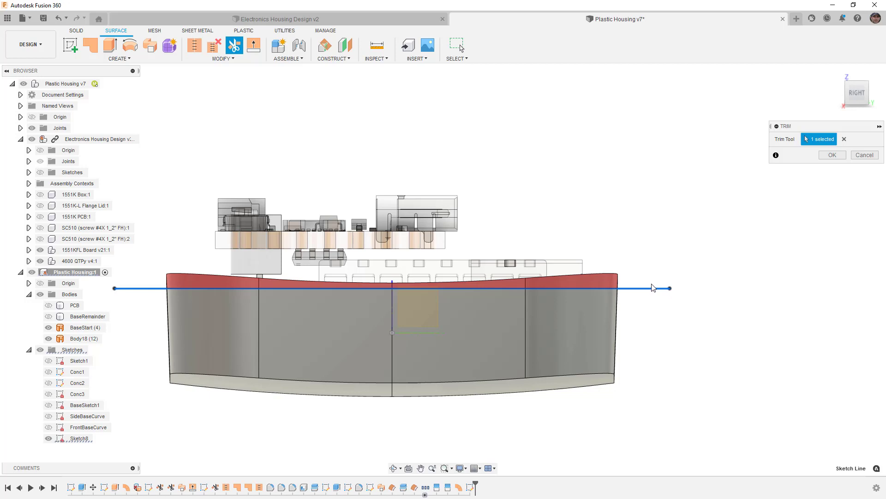
{"action": "left_click", "coordinate": [833, 156]}
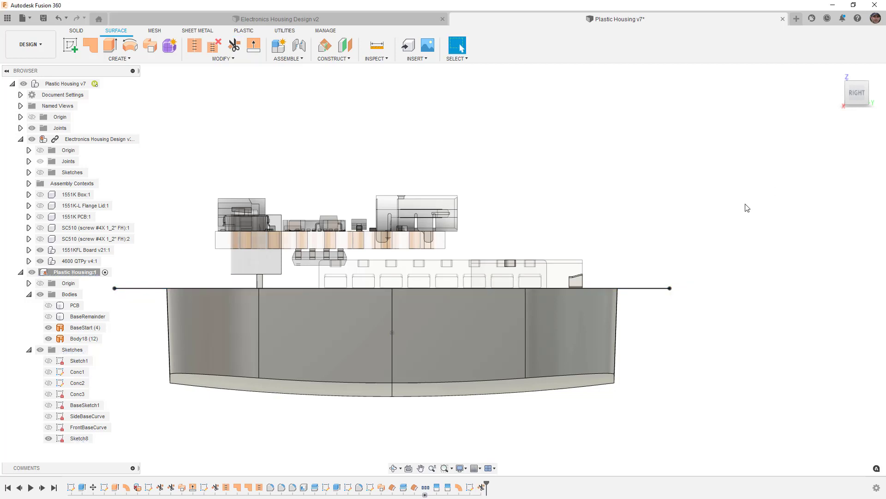
- Rename Sketch8 to 'BottomTrimPlane' and hide it
{"action": "middle_click_drag", "start_coordinate": [746, 206], "coordinate": [707, 311], "text": "shift"}
{"action": "scroll", "coordinate": [706, 311], "scroll_direction": "down", "scroll_amount": 4}
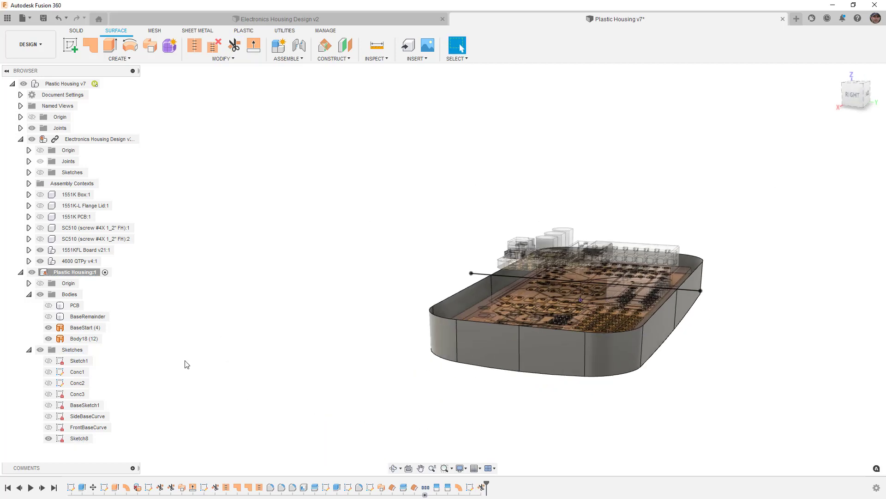
{"action": "left_click", "coordinate": [60, 439]}
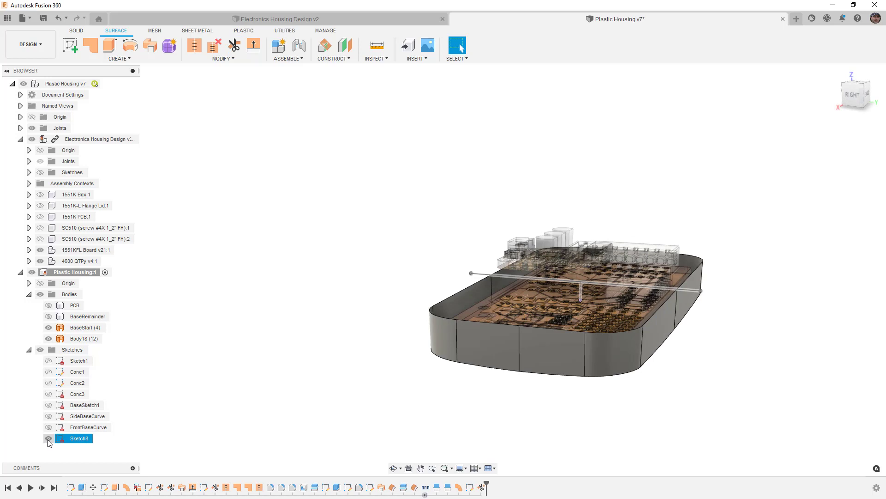
{"action": "left_click", "coordinate": [60, 447]}
{"action": "left_click", "coordinate": [78, 439]}
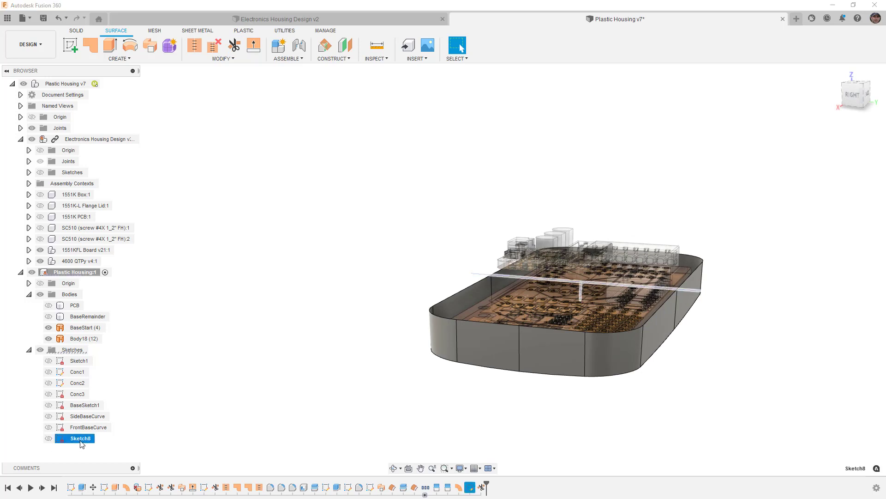
{"action": "left_click", "coordinate": [82, 439]}
{"action": "type", "text": "BottomTrimPlane"}
{"action": "key", "text": "Return"}
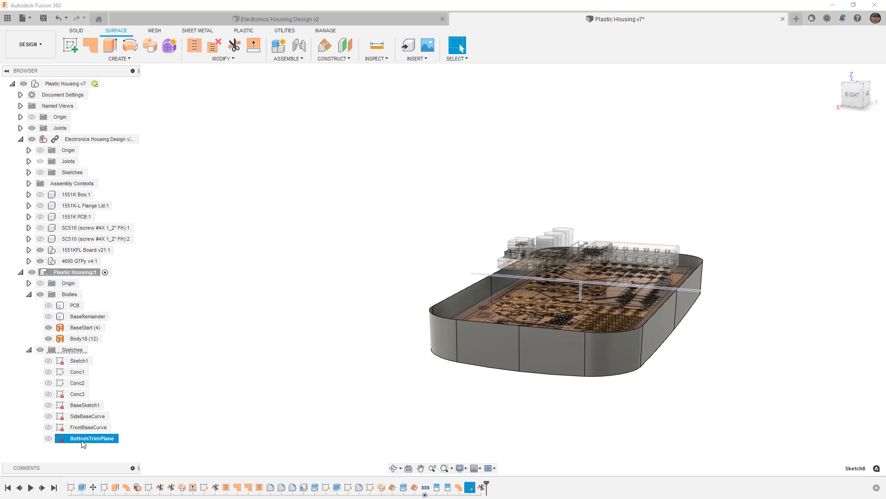
{"action": "left_click", "coordinate": [165, 394]}
- Check the trimmed housing from the right and front, then orbit to an angled top view
{"action": "scroll", "coordinate": [337, 391], "scroll_direction": "down", "scroll_amount": 1}
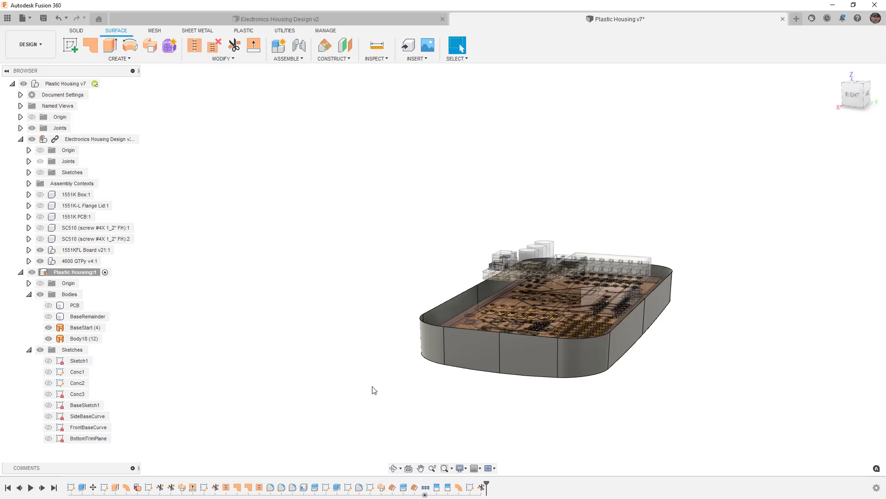
{"action": "left_click", "coordinate": [851, 99]}
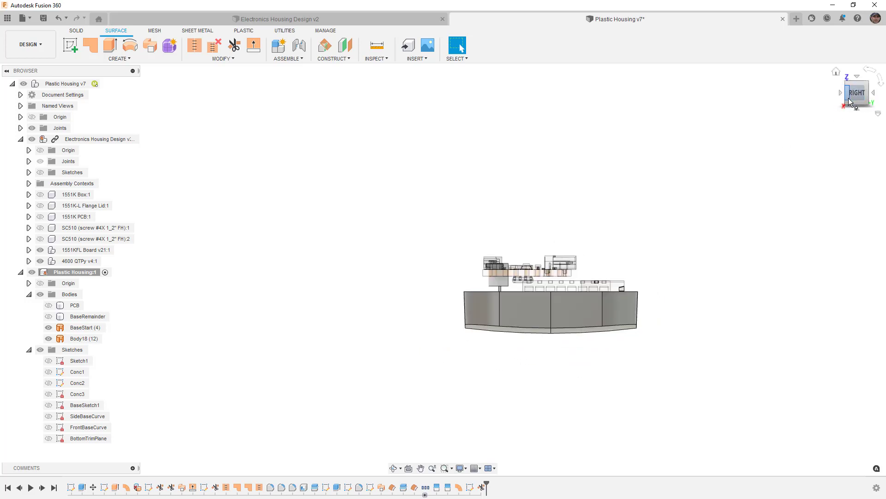
{"action": "left_click", "coordinate": [842, 96]}
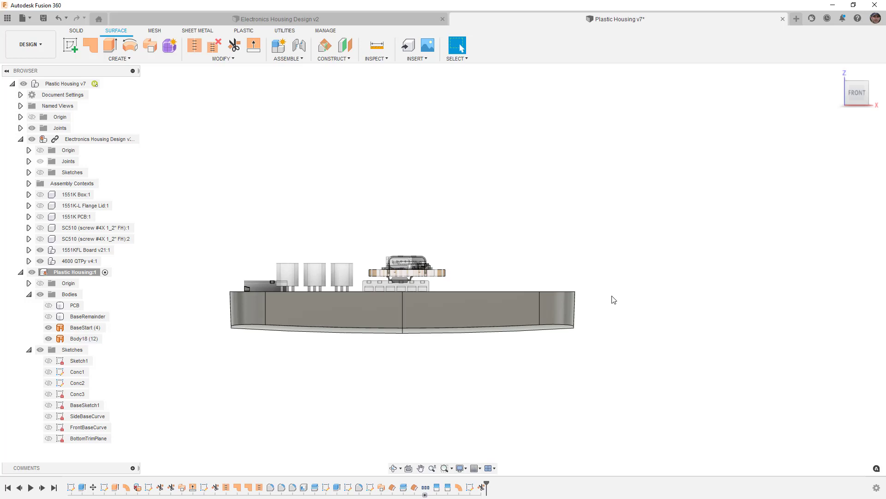
{"action": "middle_click_drag", "start_coordinate": [614, 300], "coordinate": [687, 291]}
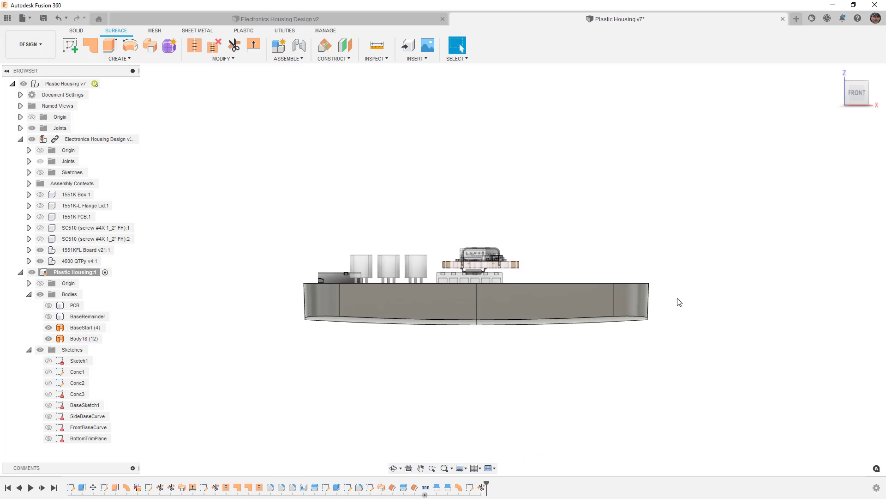
{"action": "middle_click_drag", "start_coordinate": [683, 332], "coordinate": [631, 342], "text": "shift"}
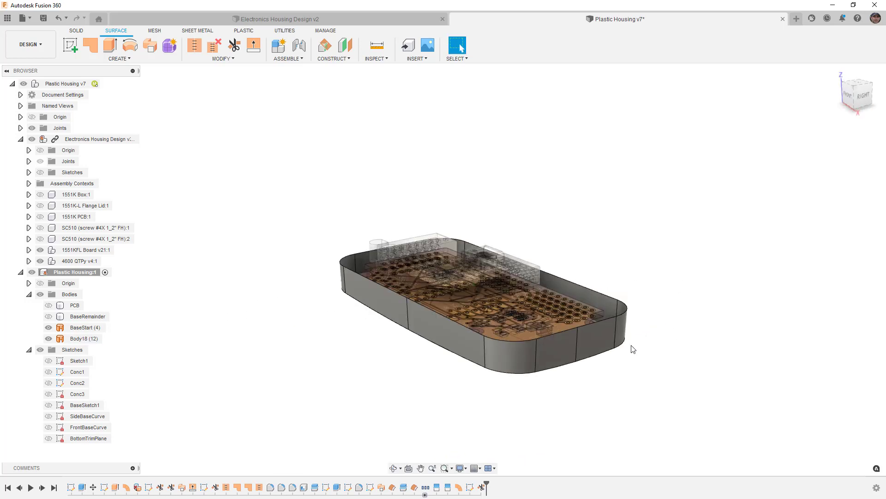
- Stitch the side wall Body18 and the base body into a single surface body
{"action": "left_click", "coordinate": [194, 45]}
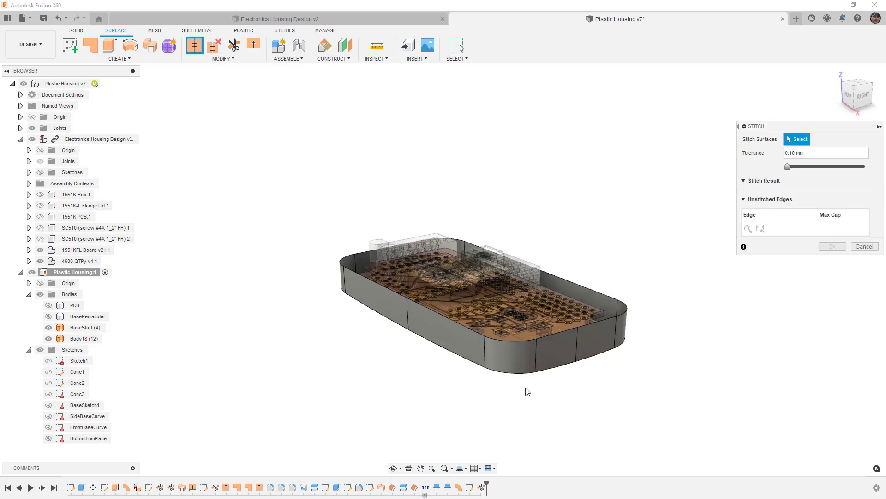
{"action": "left_click", "coordinate": [544, 358]}
{"action": "middle_click_drag", "start_coordinate": [545, 358], "coordinate": [545, 318], "text": "shift"}
{"action": "left_click", "coordinate": [541, 308]}
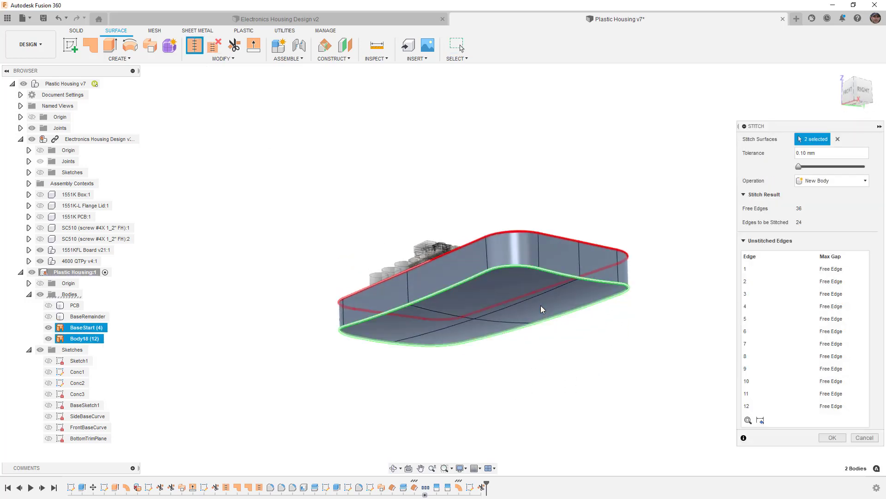
{"action": "left_click", "coordinate": [832, 437]}
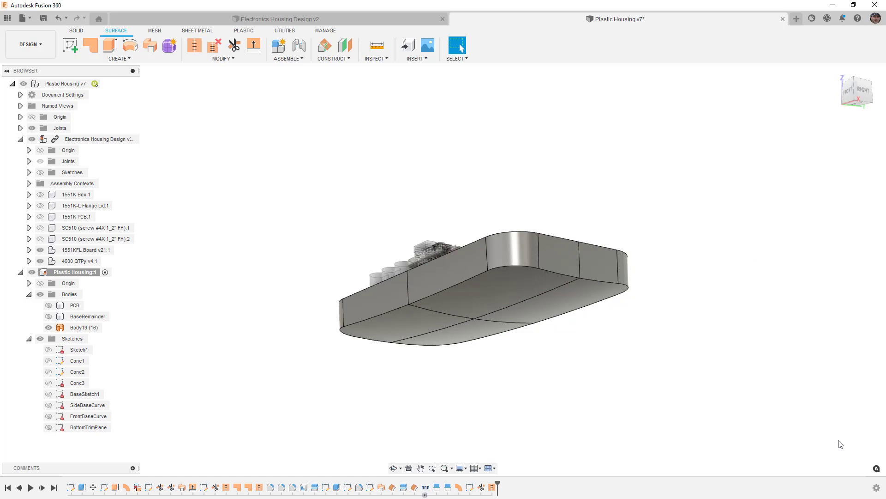
{"action": "scroll", "coordinate": [392, 271], "scroll_direction": "up", "scroll_amount": 3}
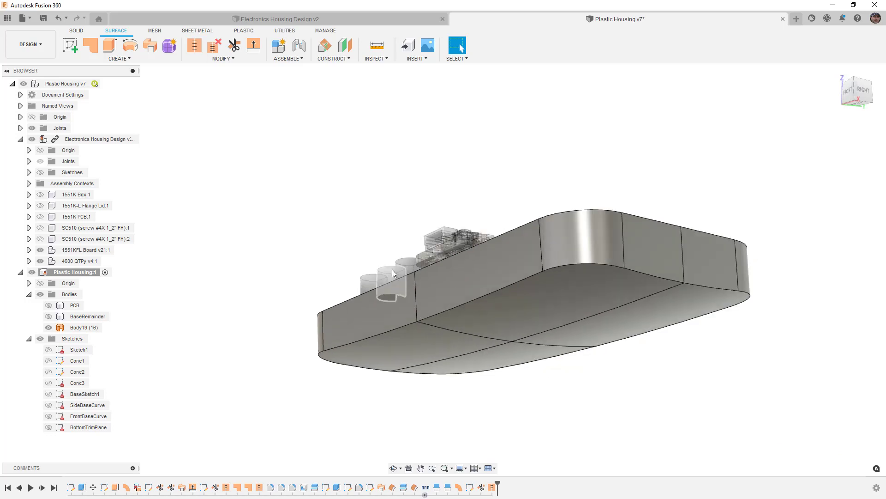
- Inspect Body19's underside seam and short wall edges
{"action": "left_click", "coordinate": [461, 333]}
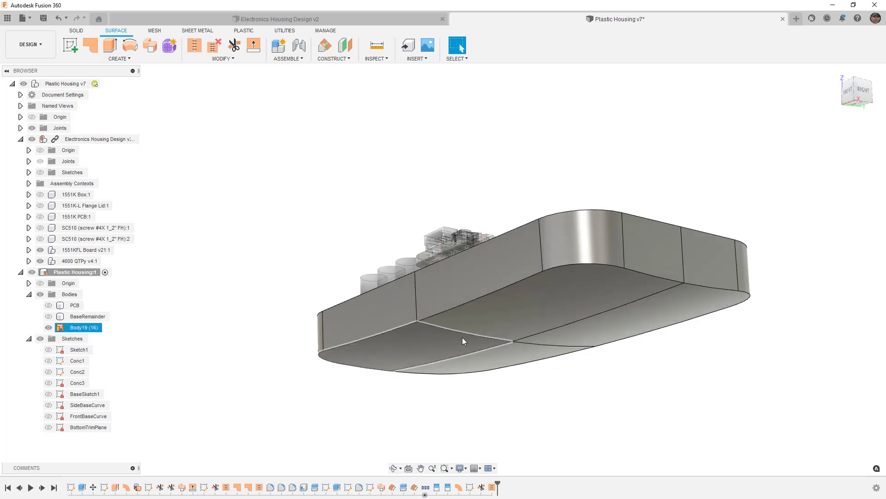
{"action": "left_click", "coordinate": [540, 335]}
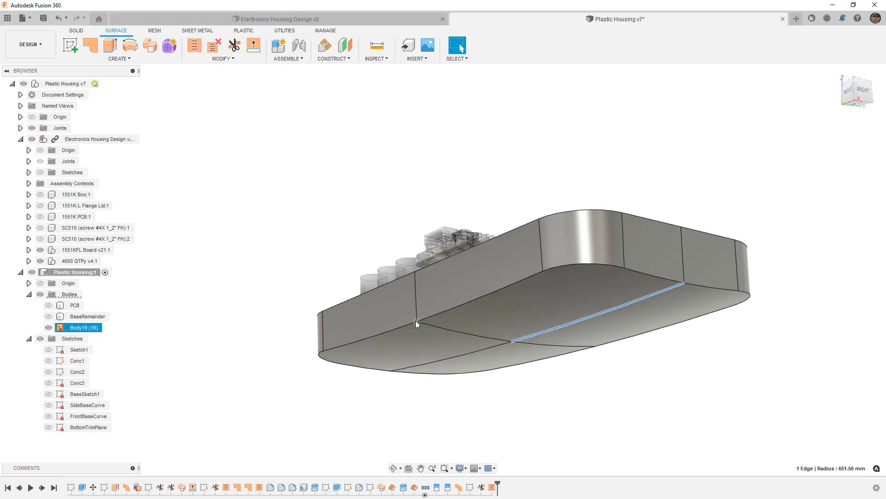
{"action": "left_click", "coordinate": [415, 302]}
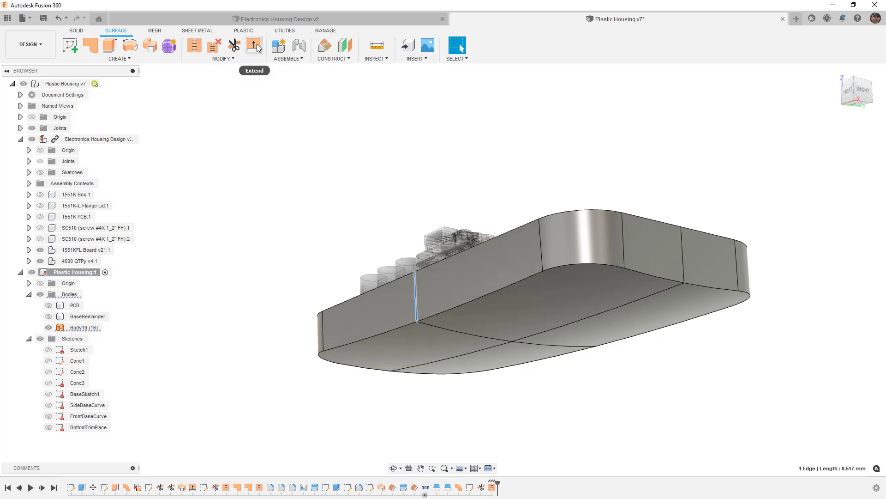
{"action": "left_click", "coordinate": [119, 59]}
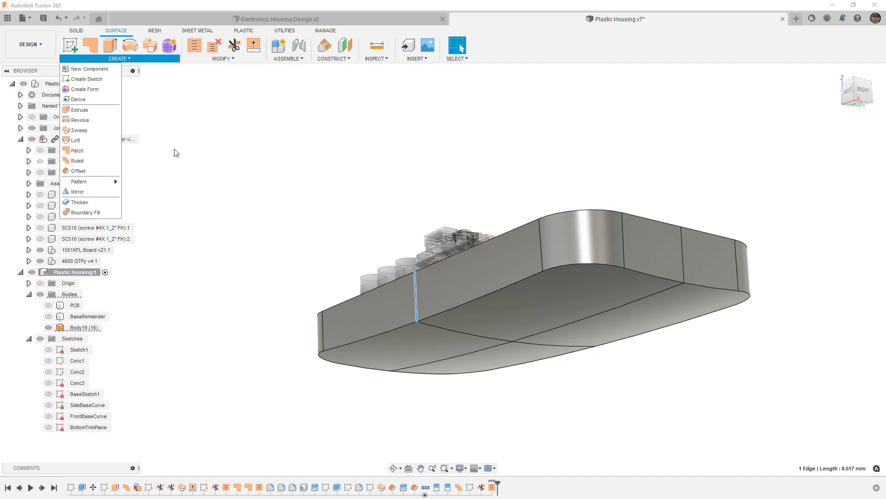
{"action": "left_click", "coordinate": [673, 287]}
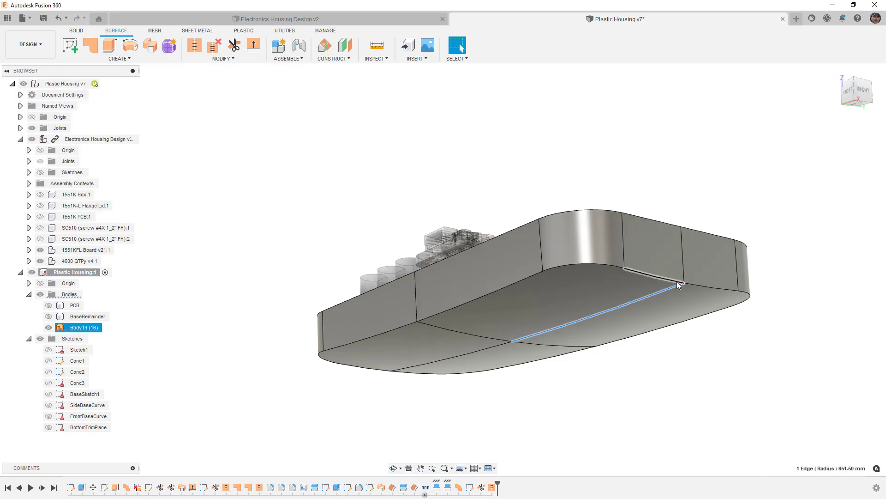
{"action": "left_click", "coordinate": [648, 193]}
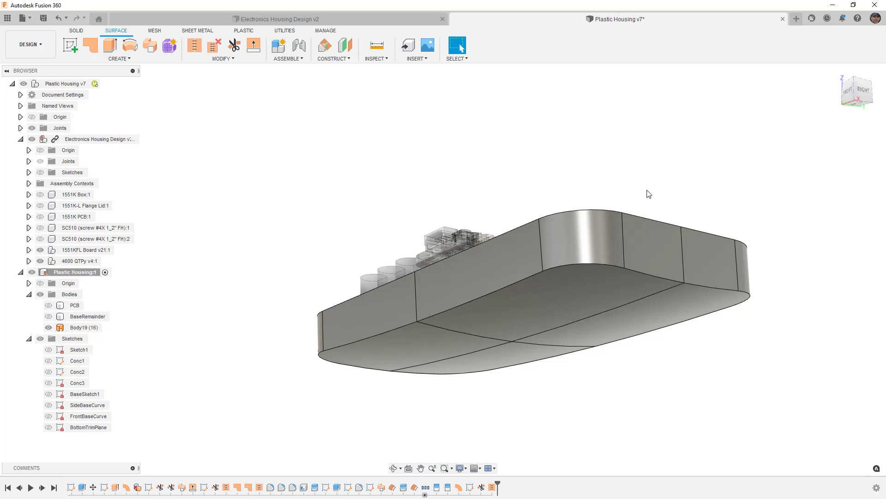
{"action": "middle_click_drag", "start_coordinate": [644, 191], "coordinate": [640, 203], "text": "shift"}
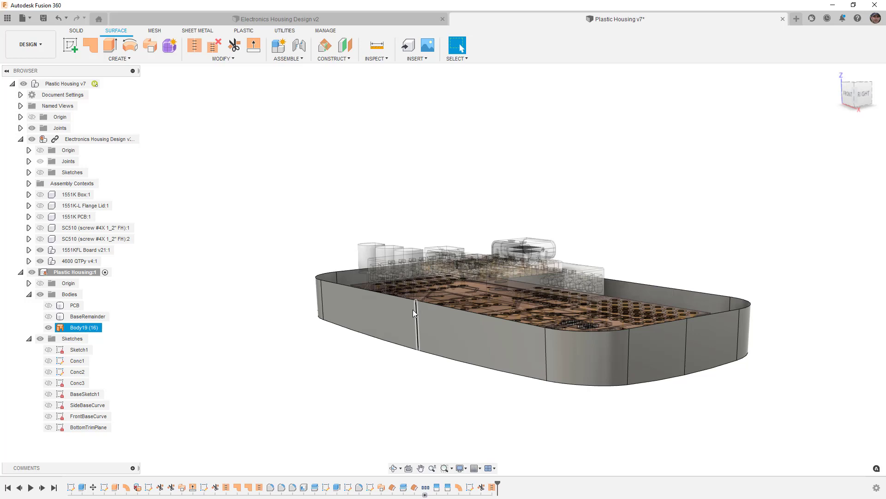
{"action": "middle_click_drag", "start_coordinate": [409, 309], "coordinate": [391, 285]}
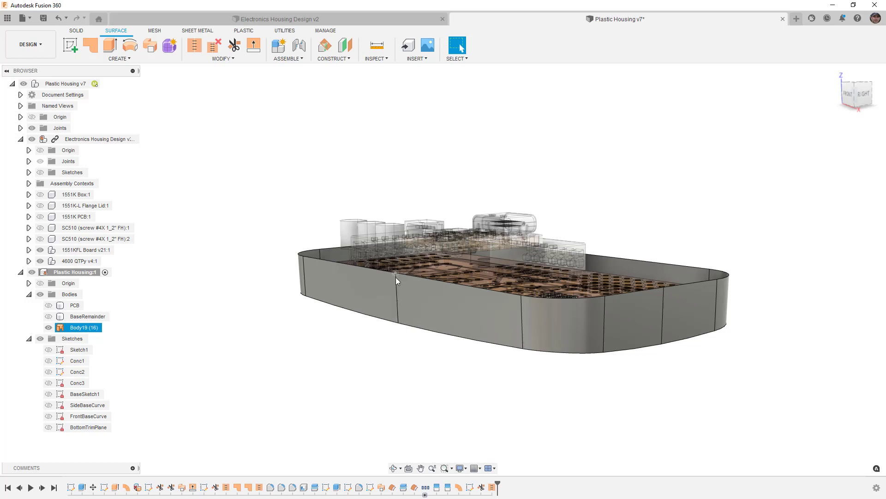
- Start a fillet on the housing's bottom edge loop, previewing a 2.50 mm radius
{"action": "left_click", "coordinate": [208, 58]}
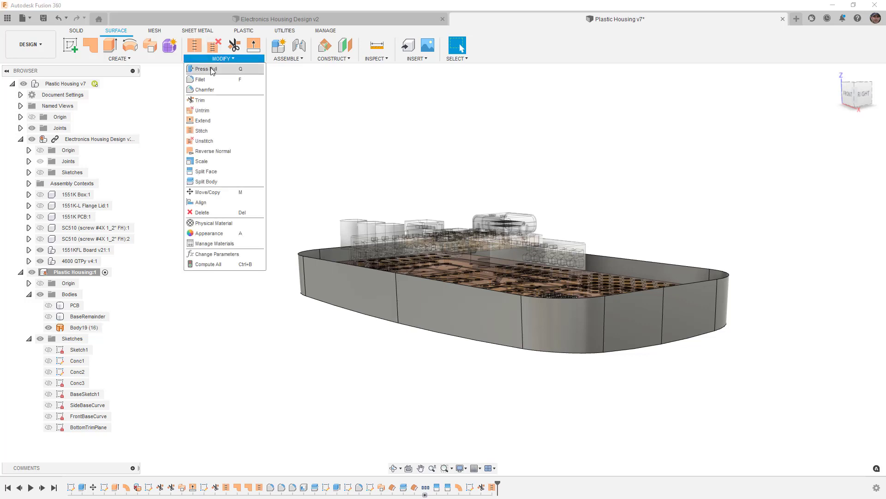
{"action": "left_click", "coordinate": [211, 79]}
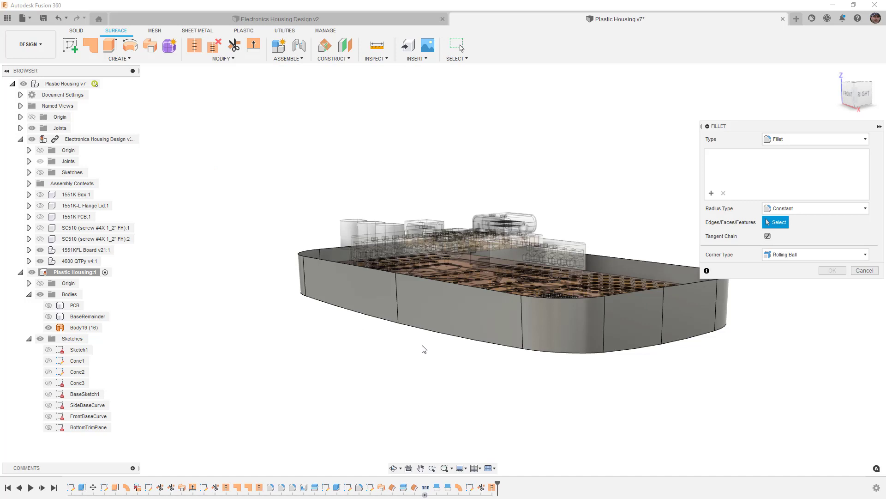
{"action": "left_click", "coordinate": [426, 322]}
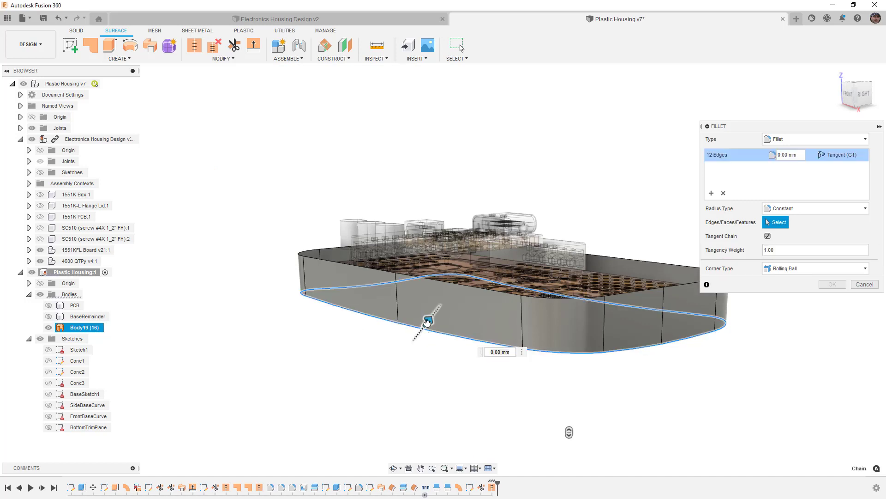
{"action": "left_click_drag", "start_coordinate": [427, 321], "coordinate": [430, 318]}
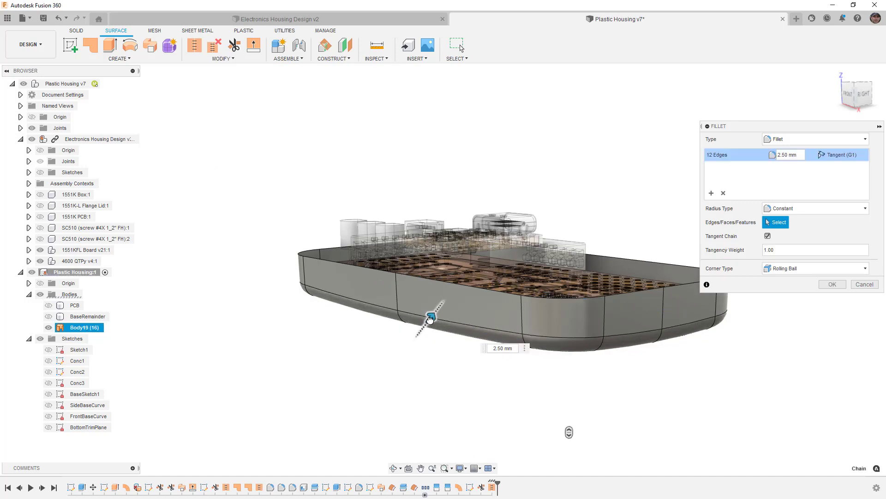
{"action": "middle_click_drag", "start_coordinate": [425, 317], "coordinate": [466, 325], "text": "shift"}
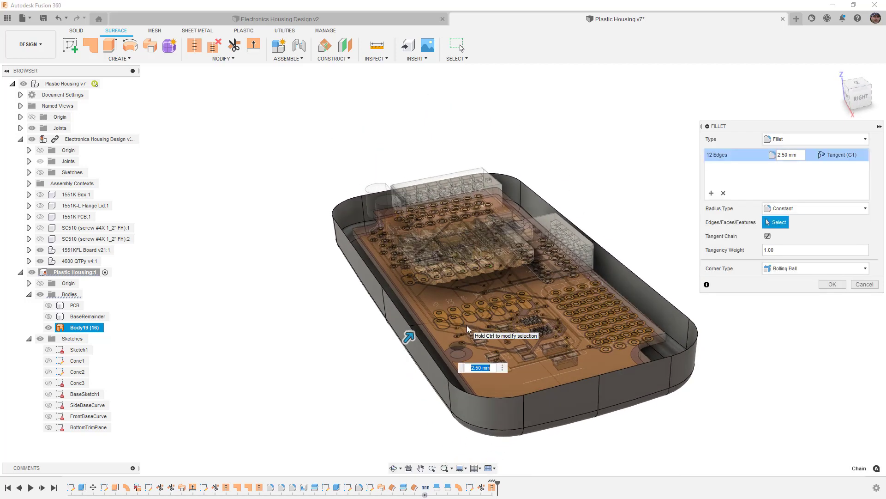
{"action": "middle_click_drag", "start_coordinate": [423, 344], "coordinate": [413, 346], "text": "shift"}
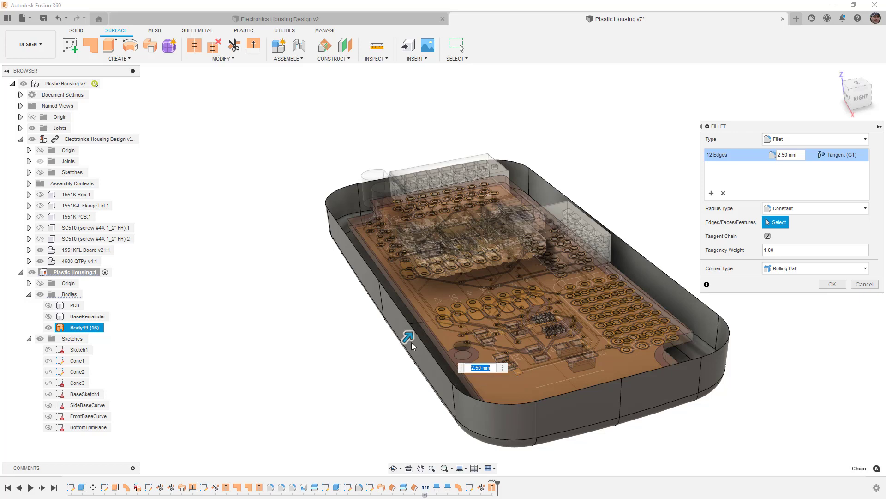
{"action": "middle_click_drag", "start_coordinate": [469, 365], "coordinate": [530, 330], "text": "shift"}
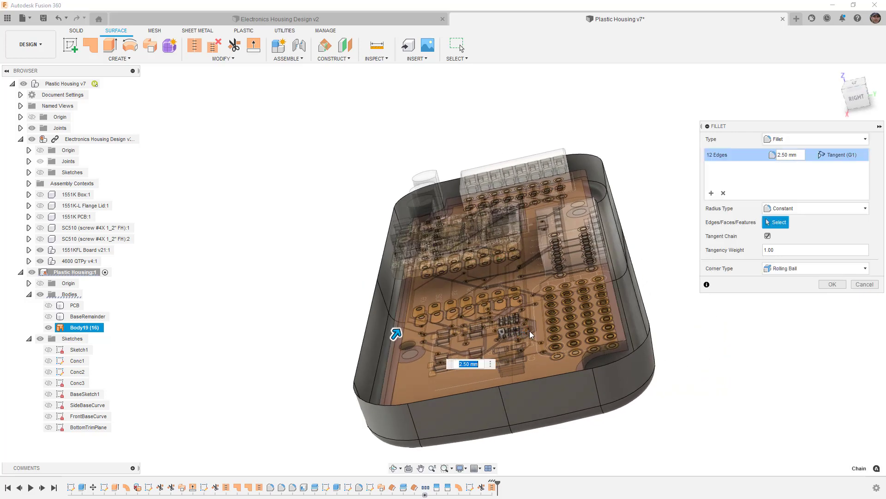
{"action": "middle_click_drag", "start_coordinate": [635, 300], "coordinate": [606, 319], "text": "shift"}
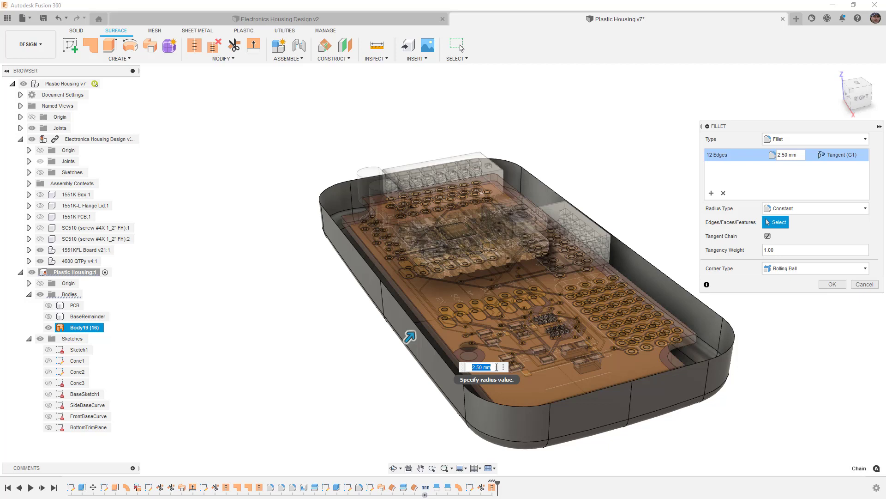
- Set the fillet radius to WallThickness + 1 mm and commit it
{"action": "type", "text": "W"}
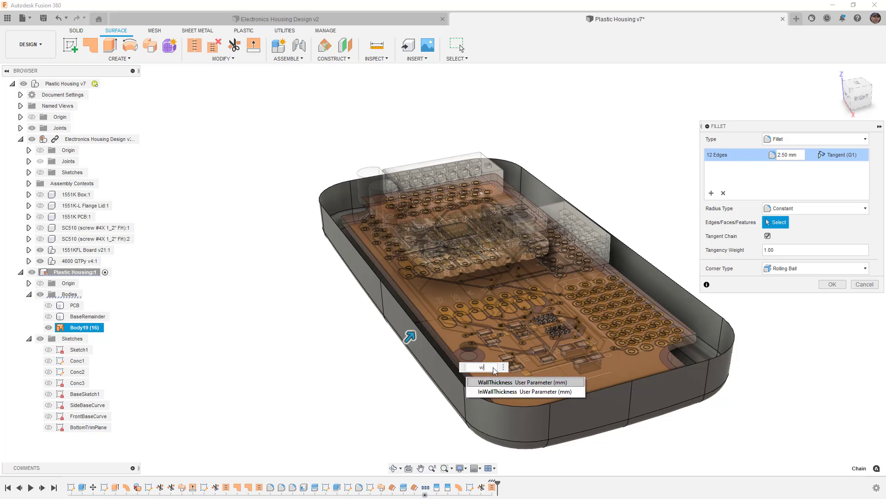
{"action": "left_click", "coordinate": [499, 380]}
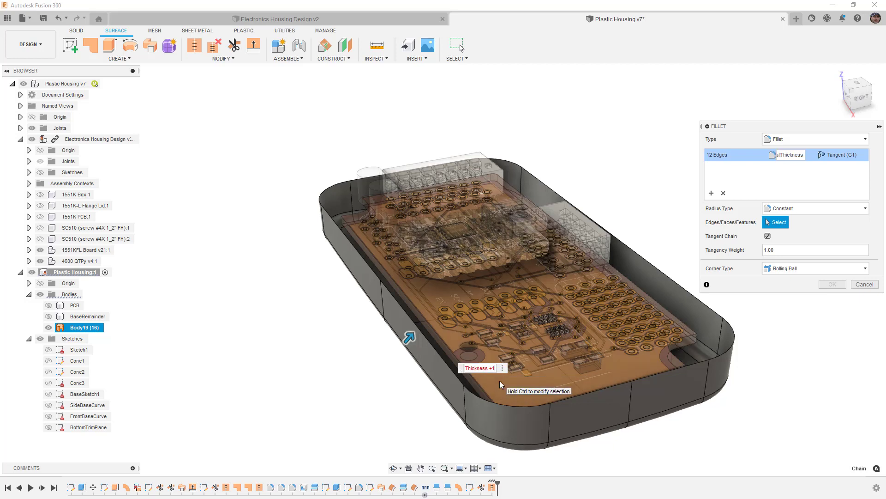
{"action": "key", "text": "Return"}
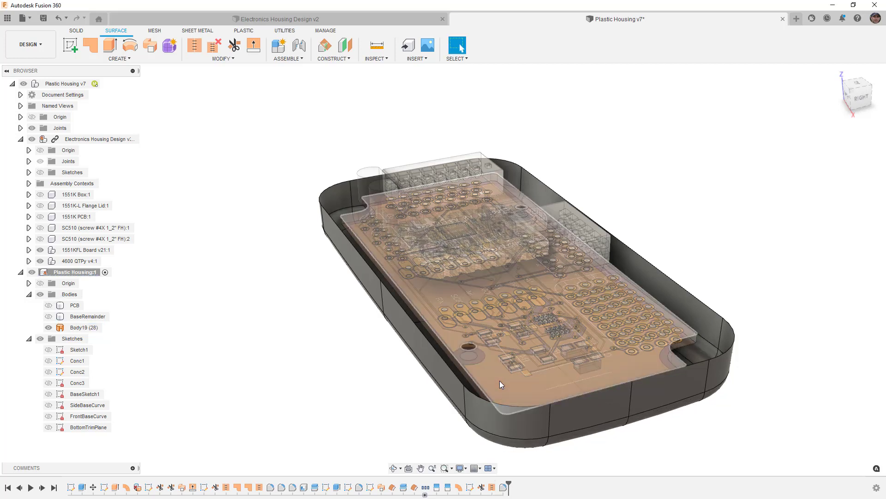
{"action": "middle_click_drag", "start_coordinate": [495, 380], "coordinate": [445, 413], "text": "shift"}
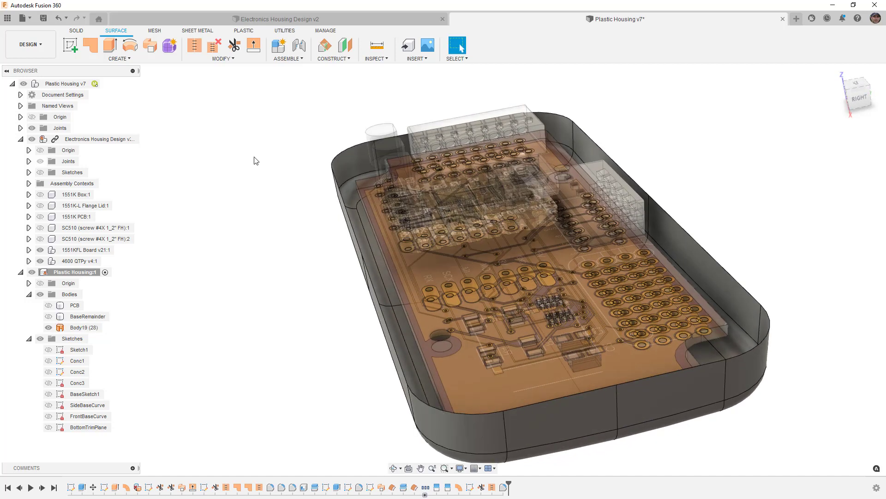
{"action": "left_click", "coordinate": [119, 59]}
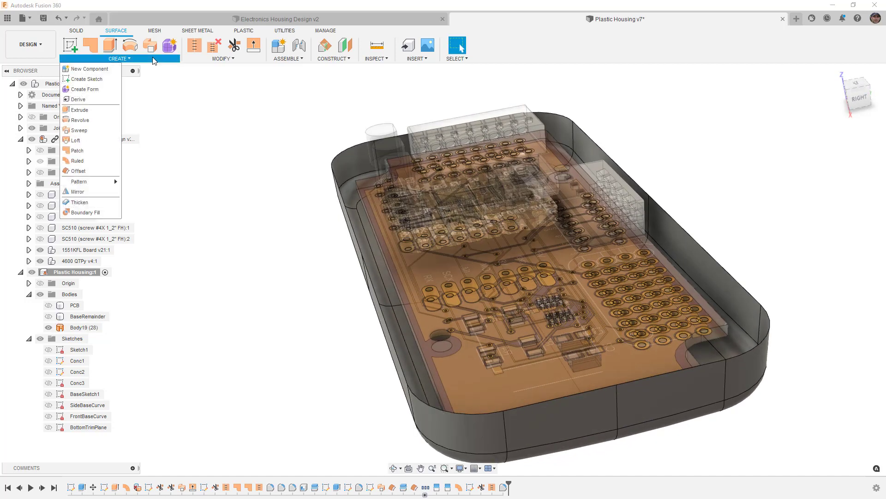
{"action": "left_click", "coordinate": [97, 170]}
{"action": "left_click", "coordinate": [372, 308]}
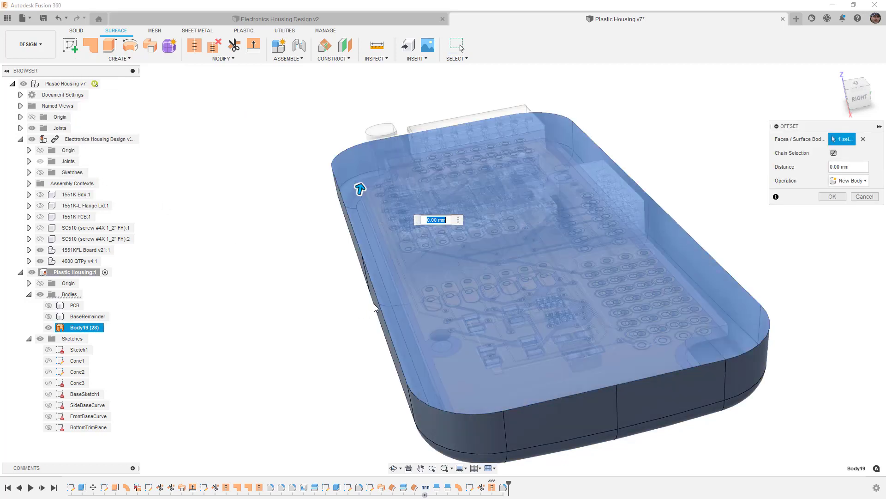
{"action": "left_click_drag", "start_coordinate": [360, 186], "coordinate": [363, 184]}
{"action": "scroll", "coordinate": [373, 210], "scroll_direction": "up", "scroll_amount": 5}
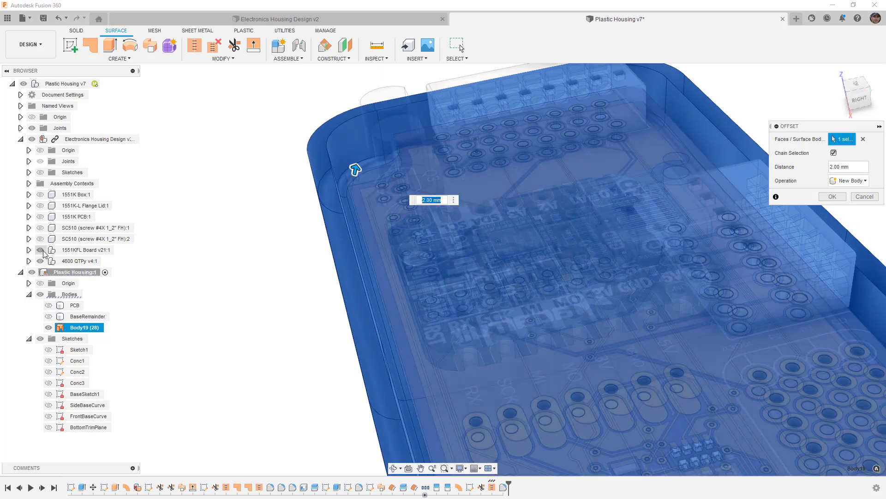
{"action": "left_click", "coordinate": [40, 249]}
{"action": "middle_click_drag", "start_coordinate": [356, 230], "coordinate": [348, 233], "text": "shift"}
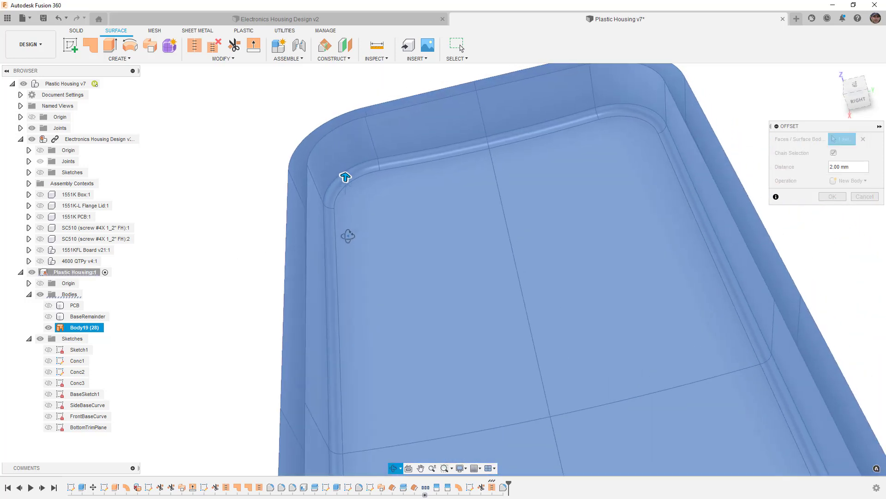
{"action": "scroll", "coordinate": [336, 194], "scroll_direction": "up", "scroll_amount": 3}
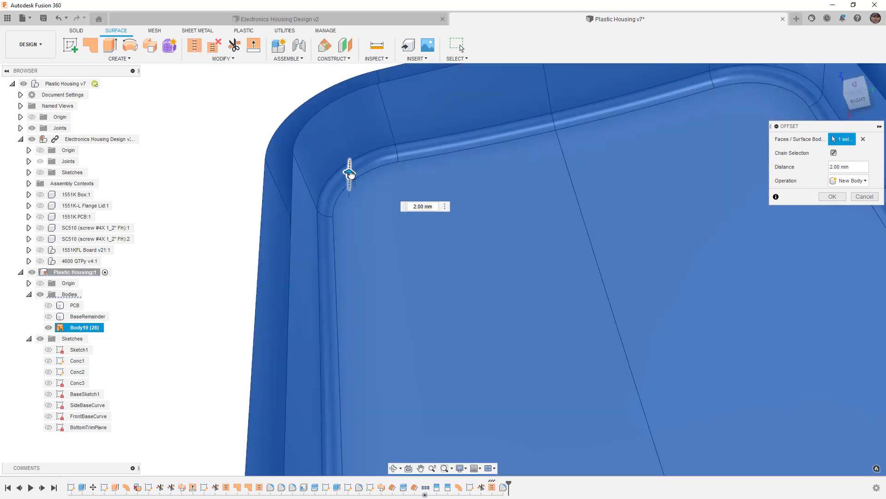
{"action": "mouse_move", "coordinate": [350, 173]}
{"action": "left_mouse_down"}
{"action": "mouse_move", "coordinate": [358, 163]}
{"action": "mouse_move", "coordinate": [358, 181]}
{"action": "left_mouse_up"}
{"action": "key", "text": "Return"}
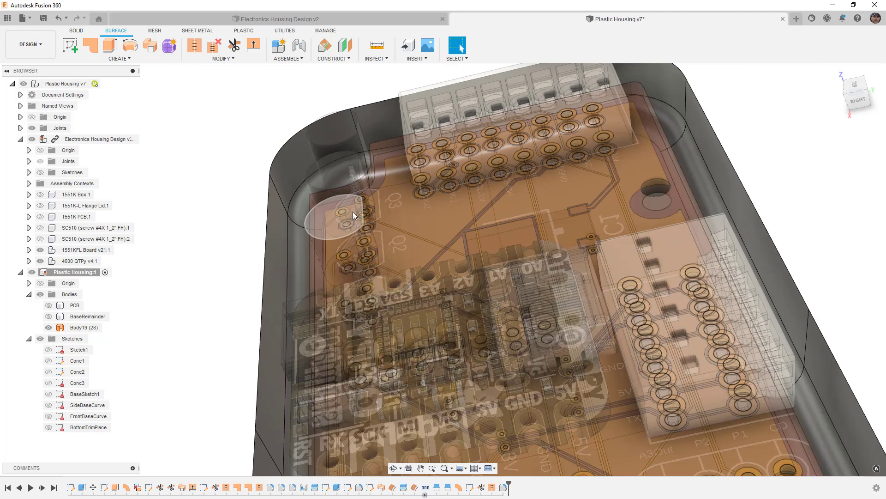
{"action": "scroll", "coordinate": [353, 211], "scroll_direction": "down", "scroll_amount": 10}
- Reopen the bottom fillet for editing and set its continuity to Curvature (G2)
{"action": "middle_click_drag", "start_coordinate": [352, 217], "coordinate": [366, 320], "text": "shift"}
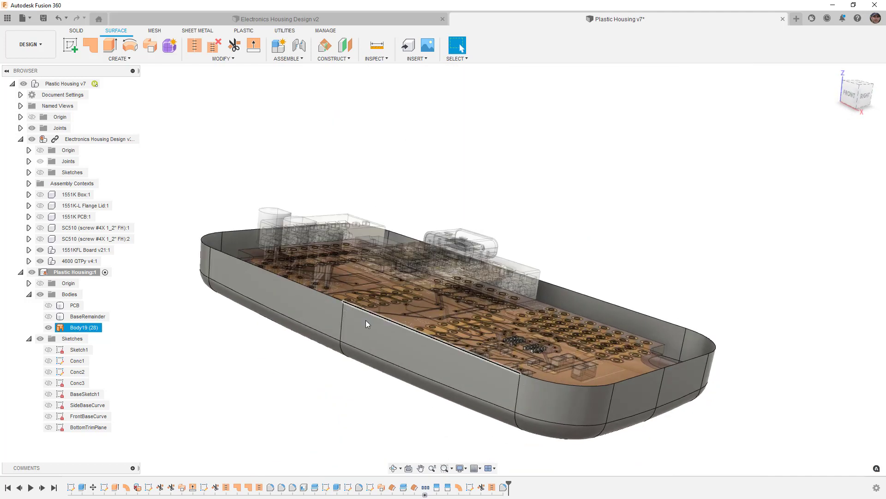
{"action": "right_click", "coordinate": [503, 487]}
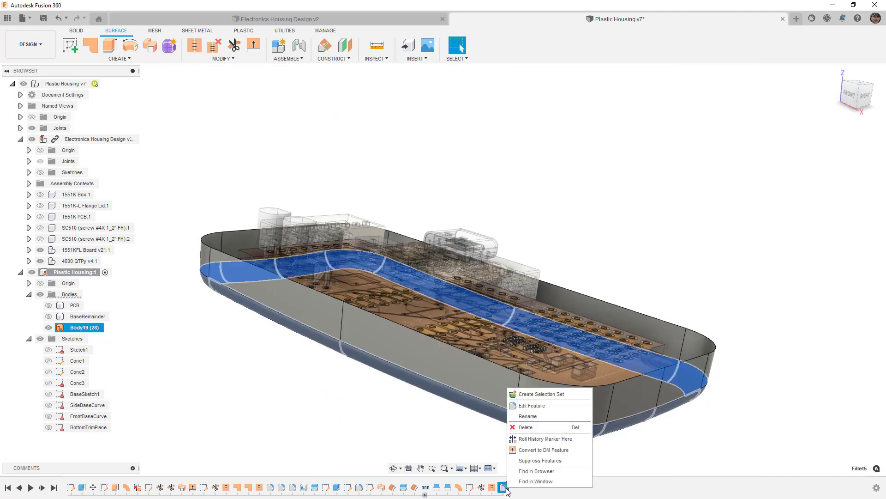
{"action": "left_click", "coordinate": [538, 410]}
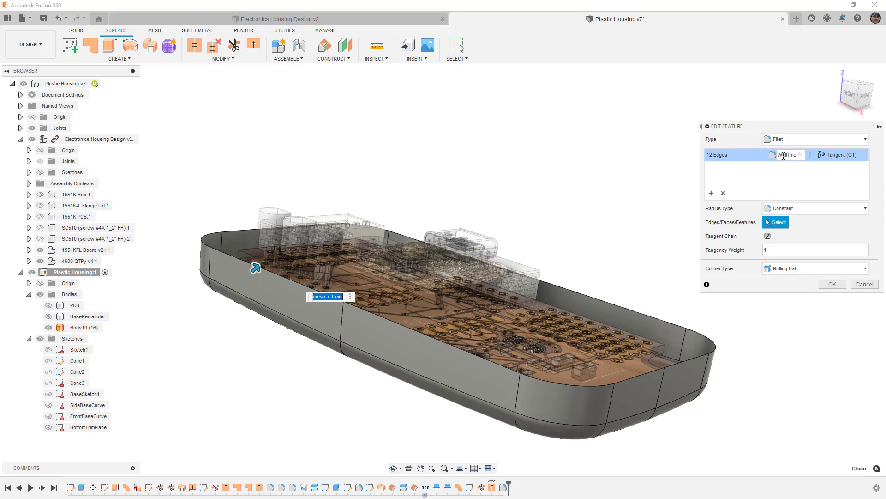
{"action": "left_click", "coordinate": [862, 156]}
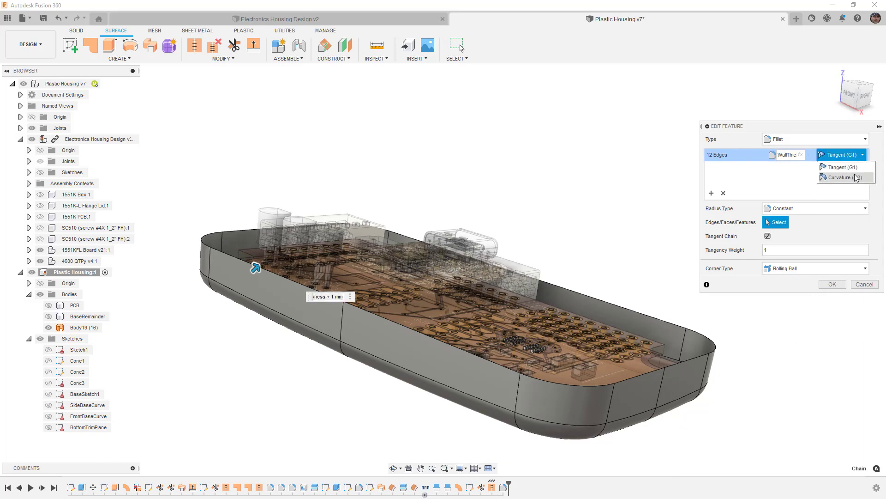
{"action": "left_click", "coordinate": [854, 177]}
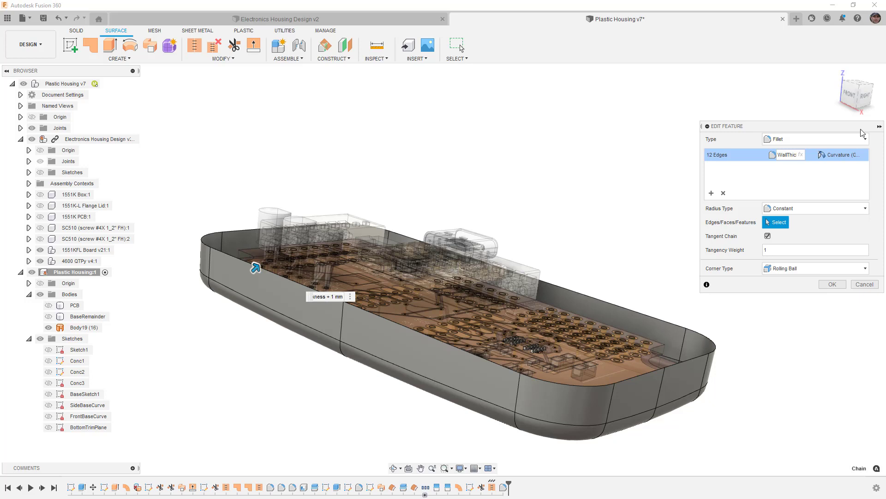
- Compare Tangent (G1) and Curvature (G2) at the lower fillet corner, ending on Tangent (G1)
{"action": "left_click", "coordinate": [864, 96]}
{"action": "middle_click_drag", "start_coordinate": [632, 314], "coordinate": [462, 196]}
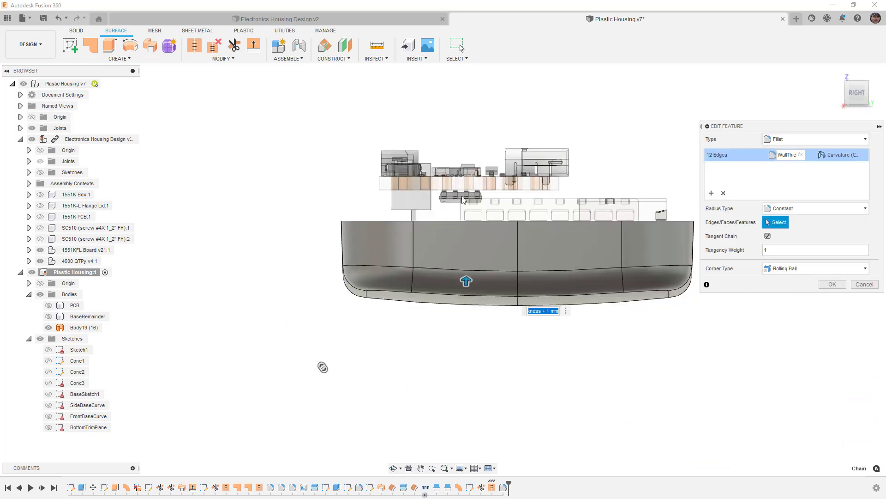
{"action": "scroll", "coordinate": [353, 297], "scroll_direction": "up", "scroll_amount": 5}
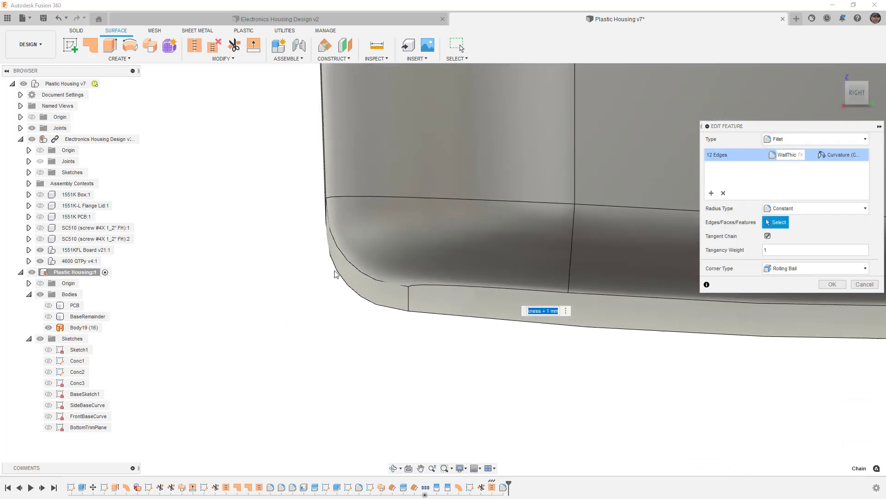
{"action": "left_click", "coordinate": [848, 156]}
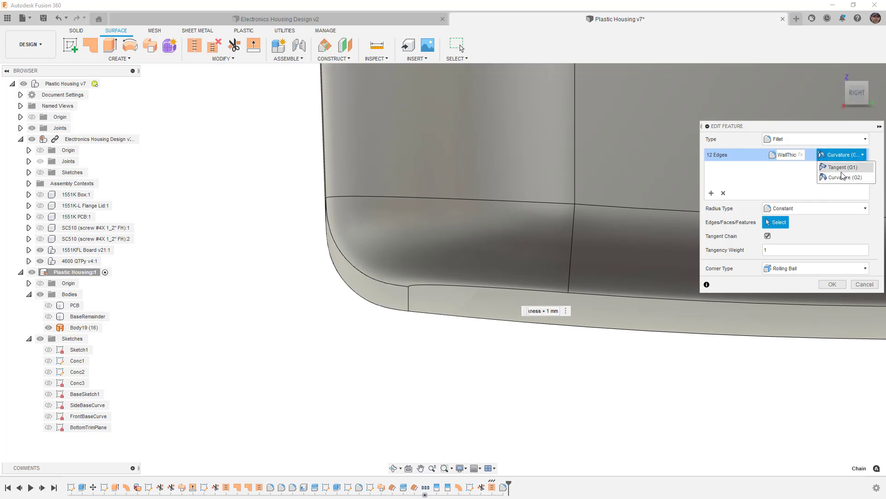
{"action": "left_click", "coordinate": [843, 167]}
{"action": "left_click", "coordinate": [843, 156]}
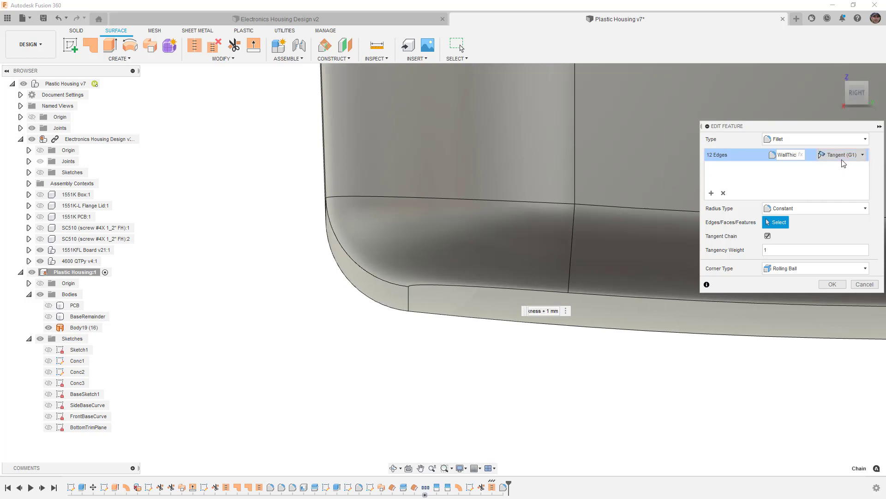
{"action": "left_click", "coordinate": [844, 176]}
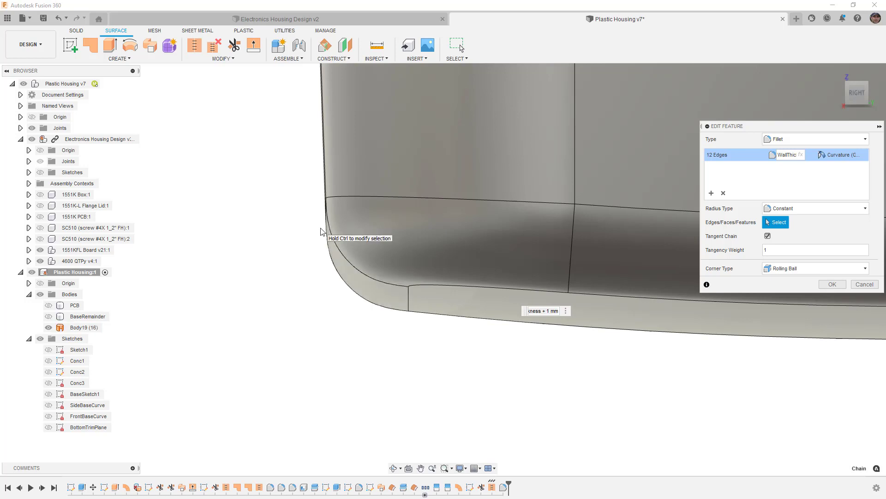
{"action": "left_click", "coordinate": [839, 155]}
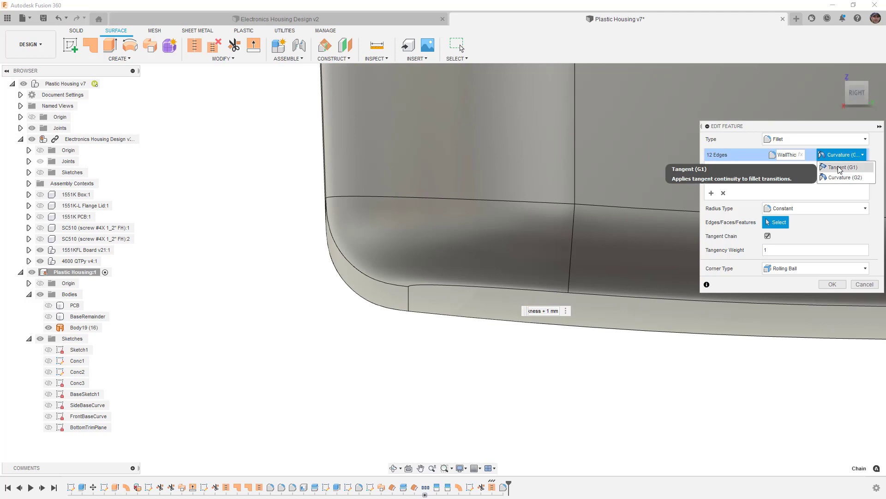
{"action": "left_click", "coordinate": [838, 168]}
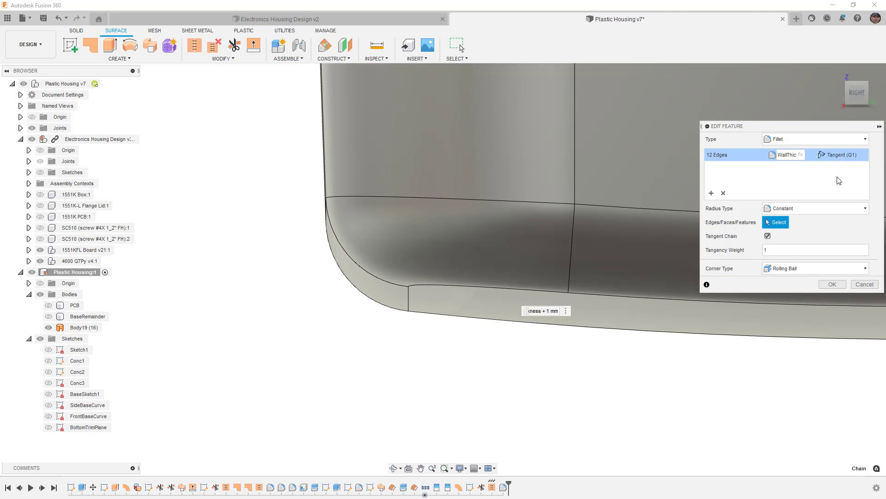
- Reselect Curvature (G2) continuity for the bottom fillet and view the housing from the right
{"action": "left_click", "coordinate": [764, 251]}
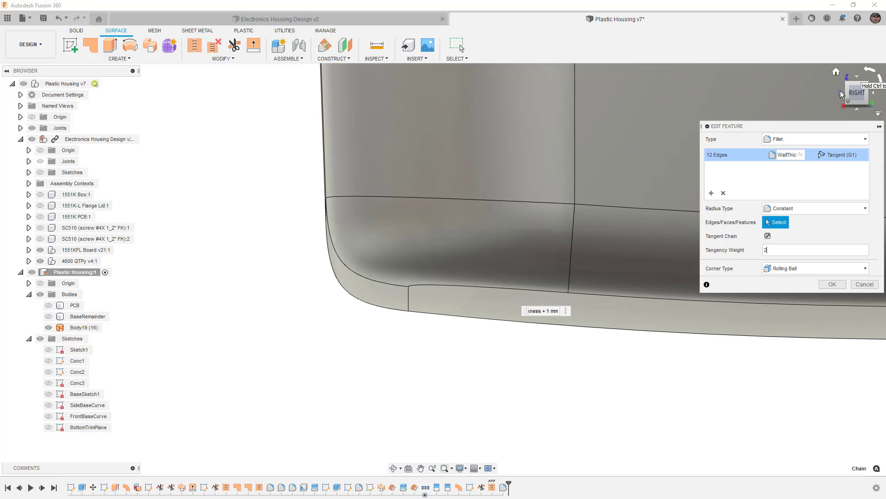
{"action": "scroll", "coordinate": [330, 254], "scroll_direction": "down", "scroll_amount": 4}
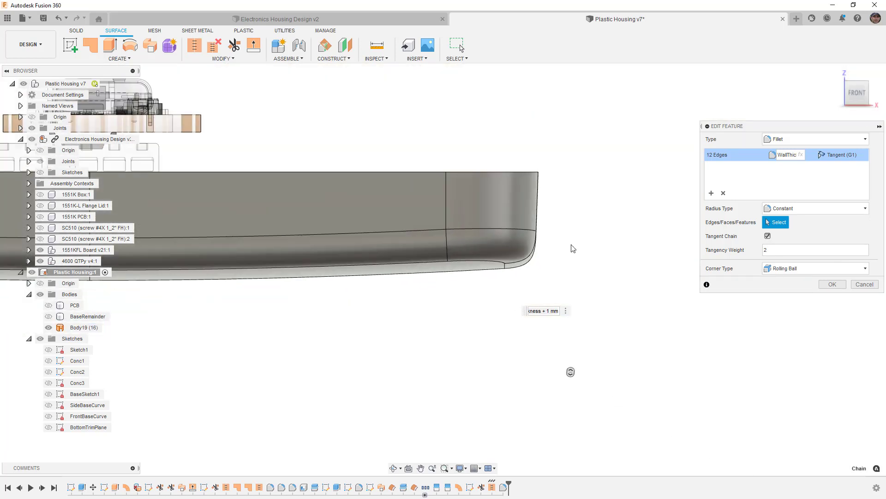
{"action": "scroll", "coordinate": [530, 265], "scroll_direction": "up", "scroll_amount": 3}
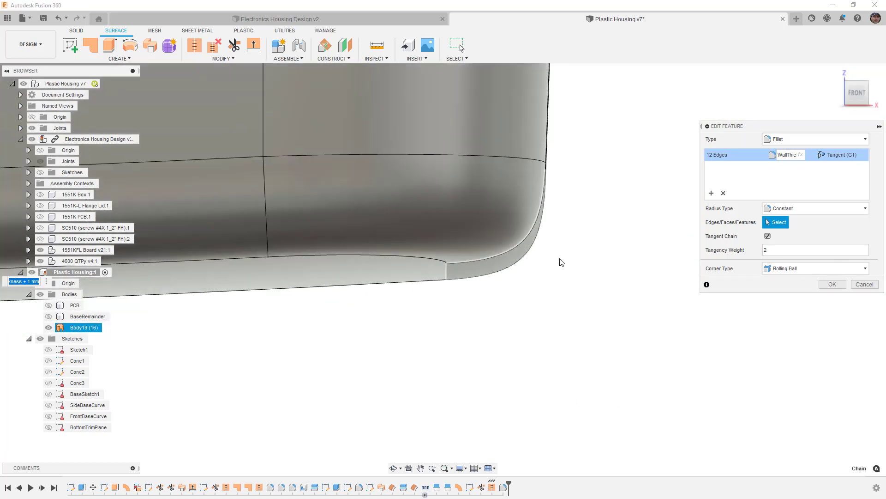
{"action": "left_click", "coordinate": [765, 249]}
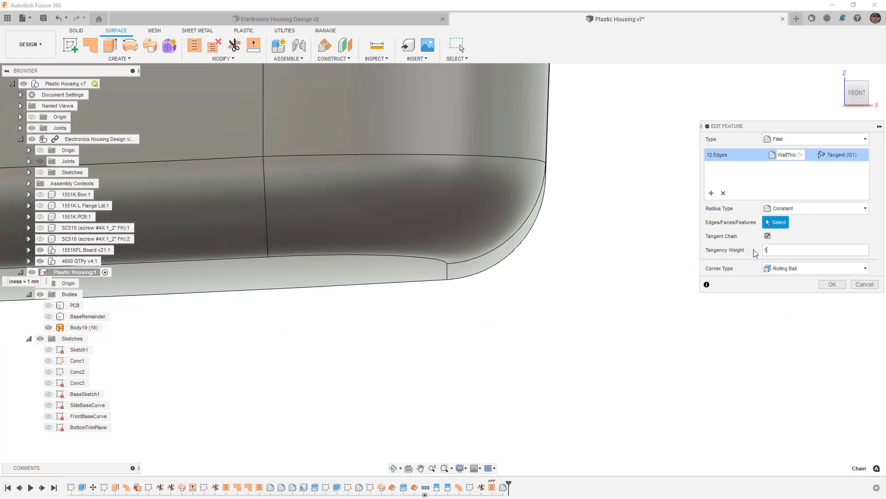
{"action": "left_click", "coordinate": [838, 154]}
{"action": "left_click", "coordinate": [838, 180]}
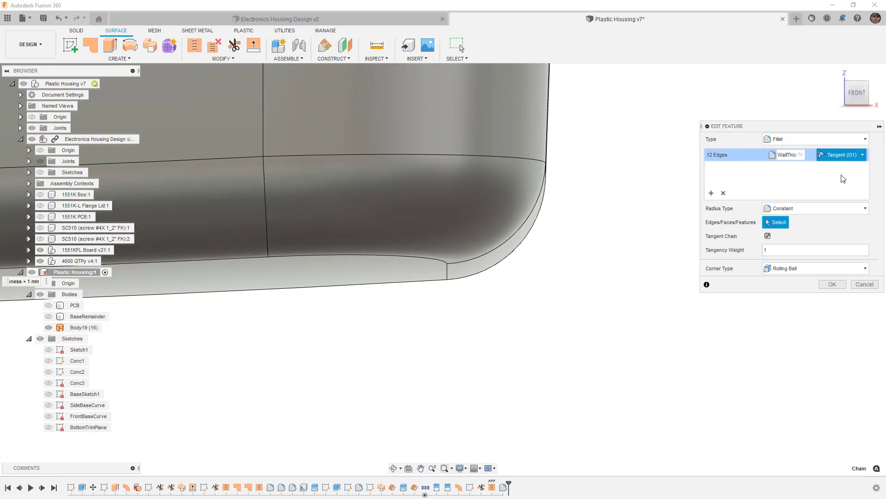
{"action": "left_click", "coordinate": [765, 251]}
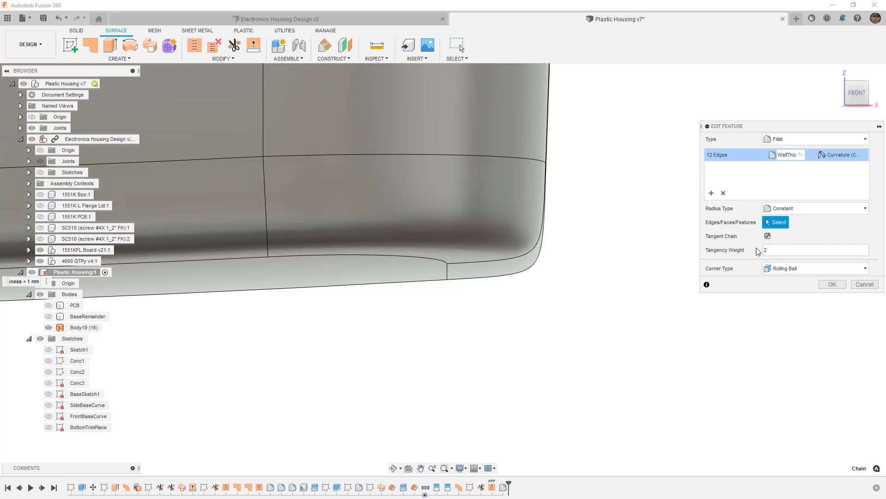
{"action": "middle_click_drag", "start_coordinate": [479, 273], "coordinate": [423, 331], "text": "shift"}
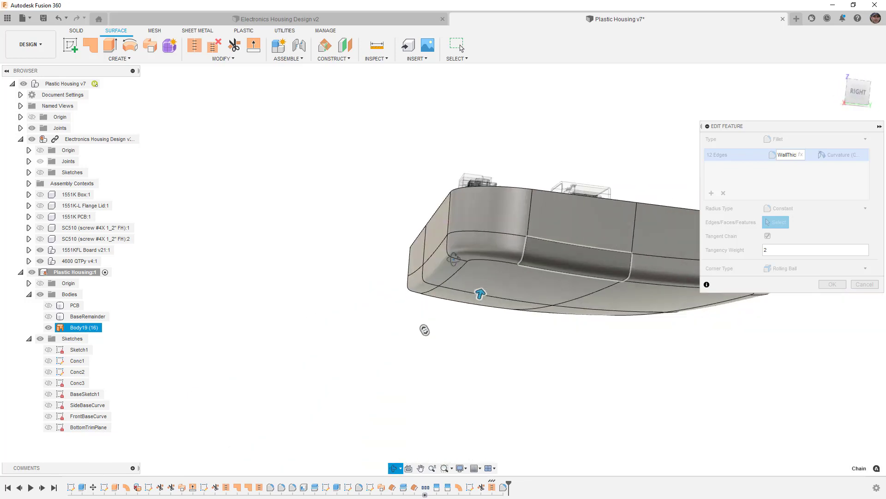
{"action": "left_click", "coordinate": [860, 95]}
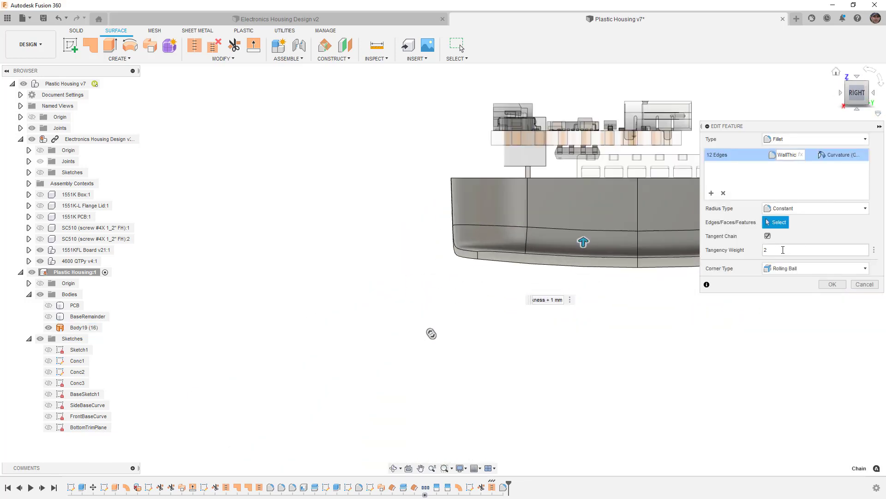
- Try tangency weights of 3 and 2, then settle on 1.5 while checking the preview
{"action": "left_click", "coordinate": [781, 250]}
{"action": "type", "text": "3"}
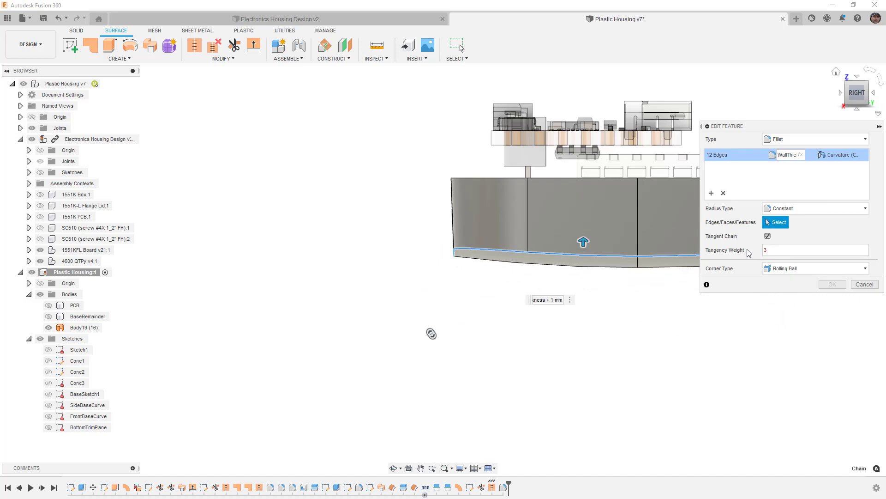
{"action": "scroll", "coordinate": [456, 251], "scroll_direction": "up", "scroll_amount": 5}
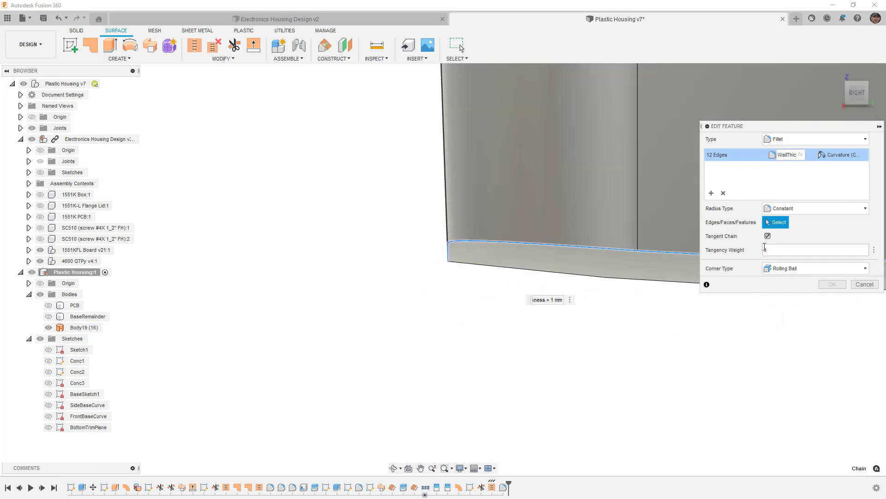
{"action": "type", "text": "2"}
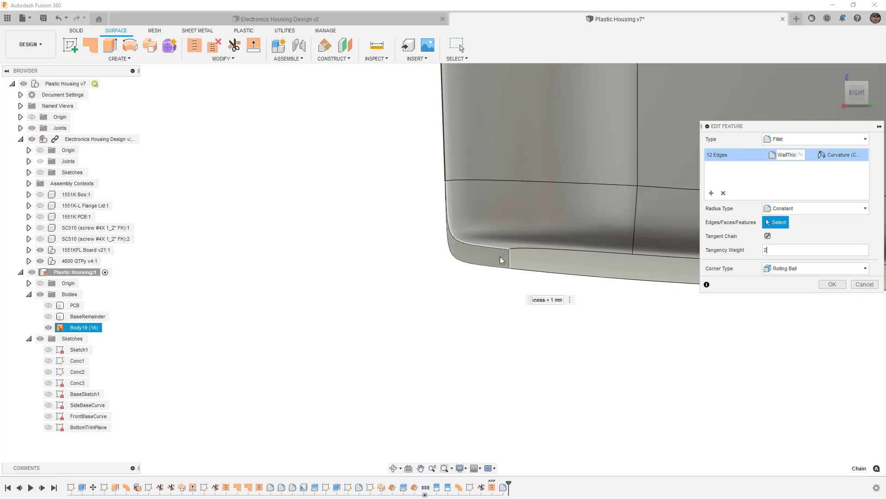
{"action": "scroll", "coordinate": [466, 234], "scroll_direction": "down", "scroll_amount": 1}
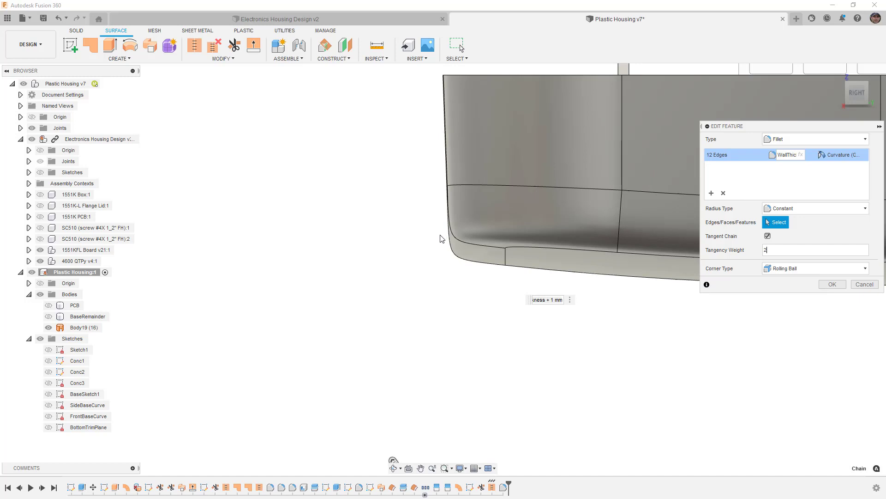
{"action": "scroll", "coordinate": [457, 245], "scroll_direction": "down", "scroll_amount": 3}
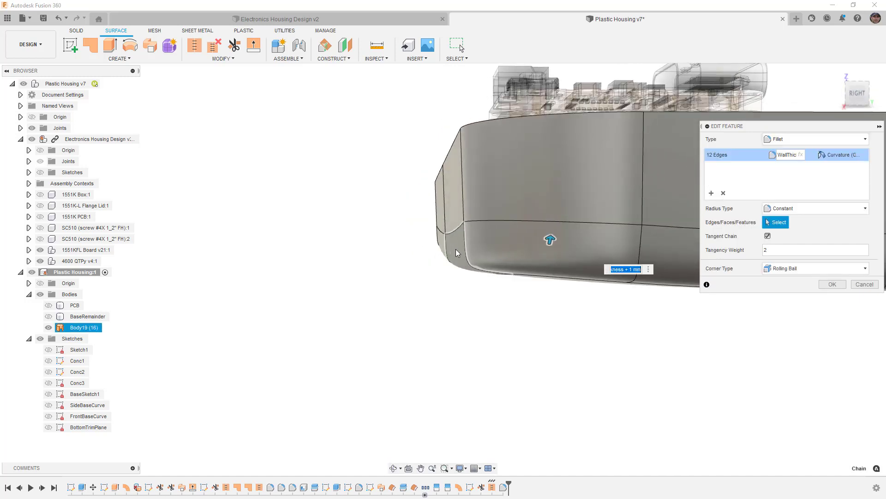
{"action": "scroll", "coordinate": [464, 253], "scroll_direction": "up", "scroll_amount": 2}
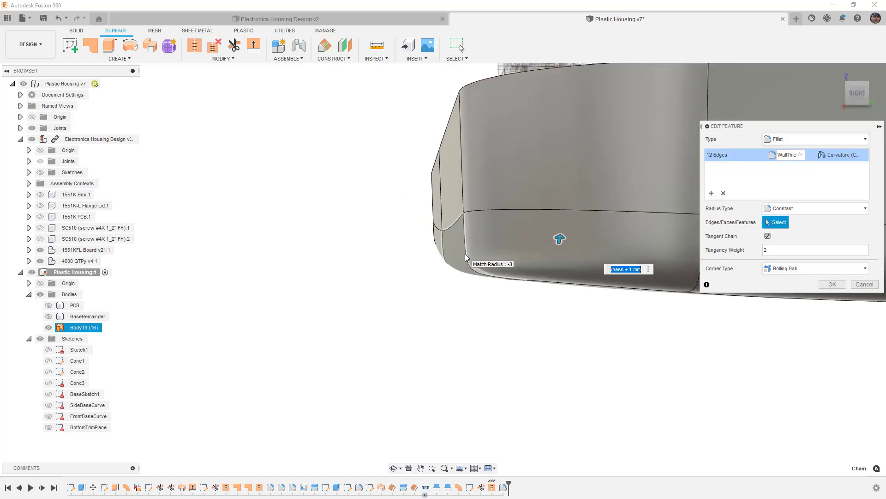
{"action": "left_click", "coordinate": [773, 251]}
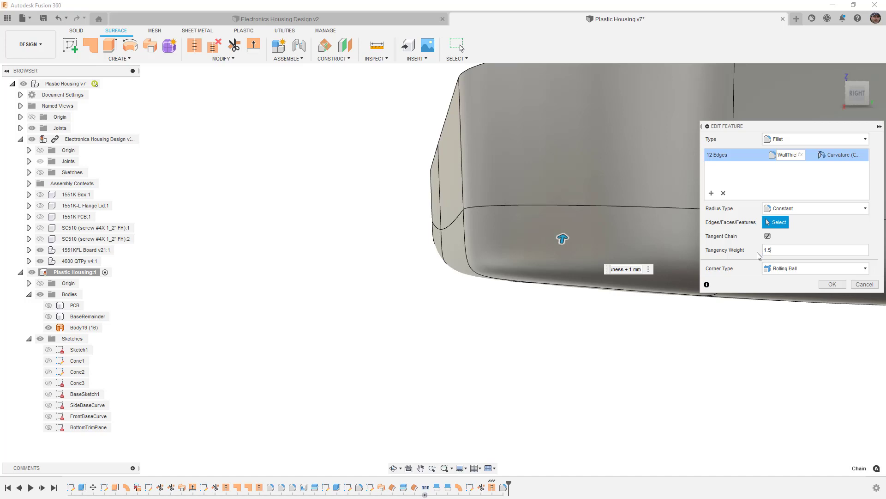
{"action": "type", "text": "1.5"}
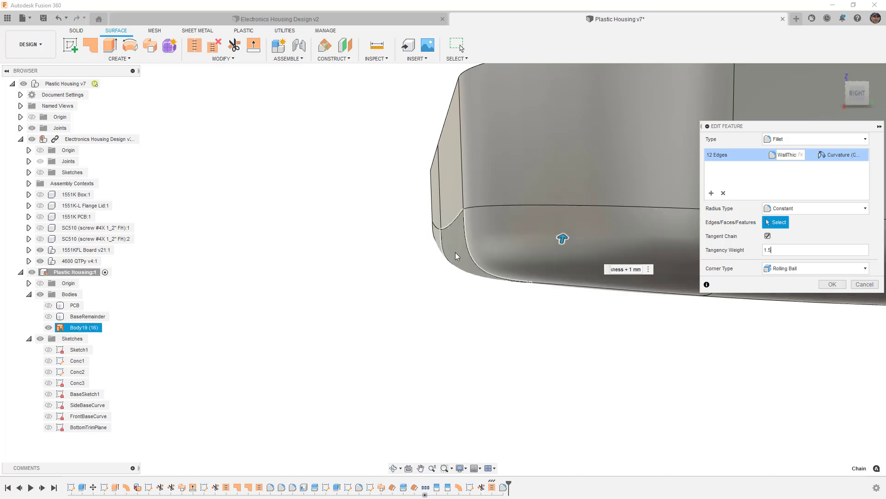
{"action": "scroll", "coordinate": [452, 242], "scroll_direction": "down", "scroll_amount": 3}
{"action": "mouse_move", "coordinate": [471, 240]}
{"action": "middle_mouse_down", "text": "shift"}
{"action": "mouse_move", "coordinate": [434, 352]}
{"action": "mouse_move", "coordinate": [475, 317]}
{"action": "mouse_move", "coordinate": [681, 309]}
{"action": "middle_mouse_up", "text": "shift"}
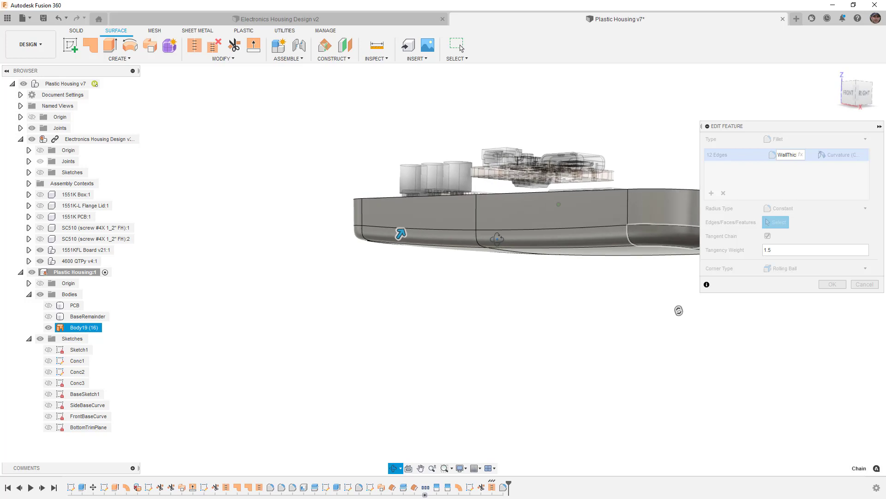
- From the front view, compare Chord Length and Constant radius types for the bottom fillet
{"action": "left_click", "coordinate": [849, 93]}
{"action": "left_click", "coordinate": [815, 211]}
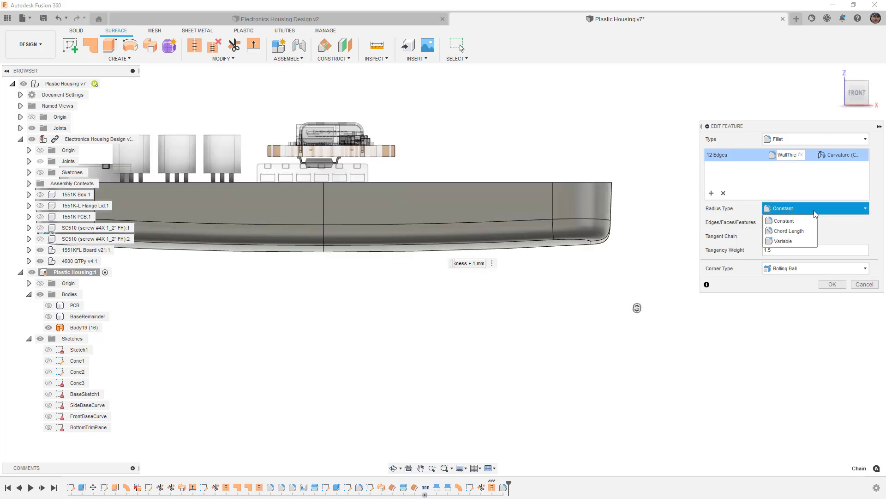
{"action": "left_click", "coordinate": [796, 230]}
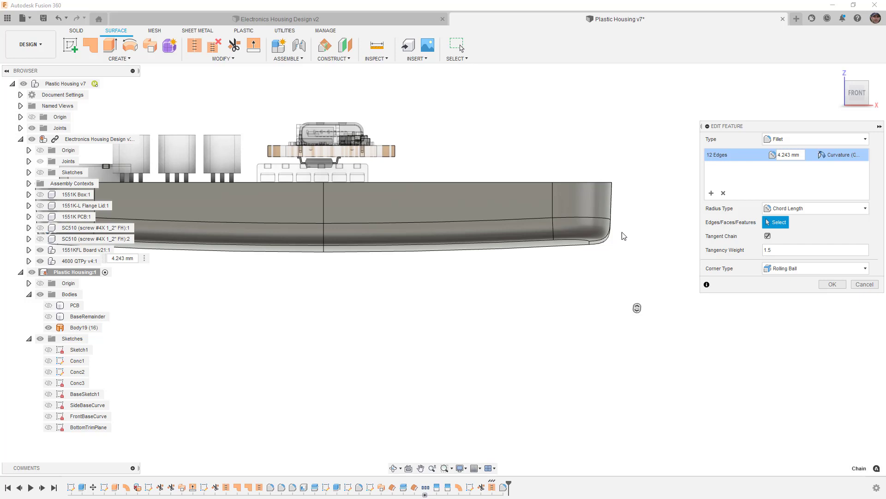
{"action": "scroll", "coordinate": [605, 241], "scroll_direction": "up", "scroll_amount": 3}
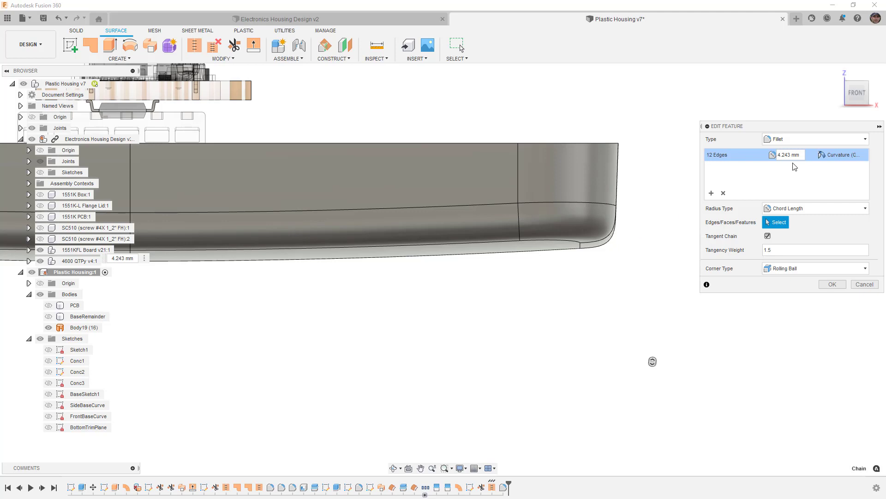
{"action": "left_click", "coordinate": [799, 208]}
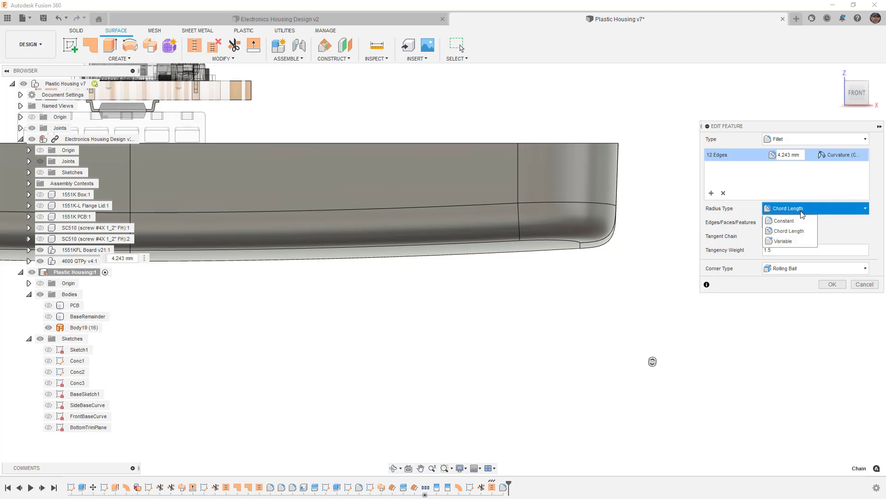
{"action": "left_click", "coordinate": [798, 221]}
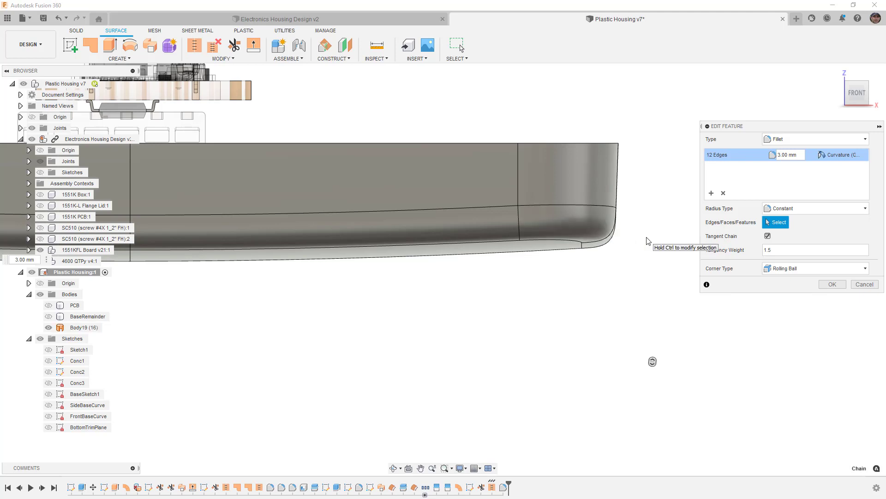
{"action": "left_click", "coordinate": [796, 209]}
{"action": "left_click", "coordinate": [797, 231]}
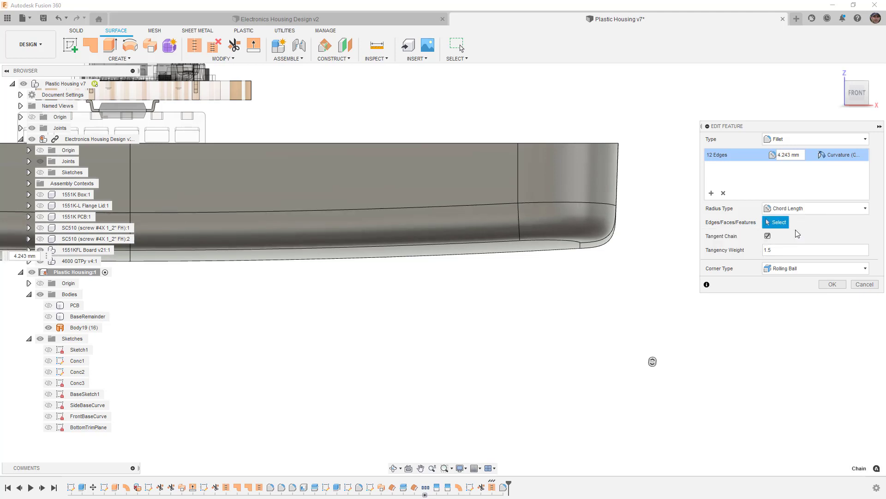
{"action": "left_click", "coordinate": [798, 209]}
{"action": "left_click", "coordinate": [799, 221]}
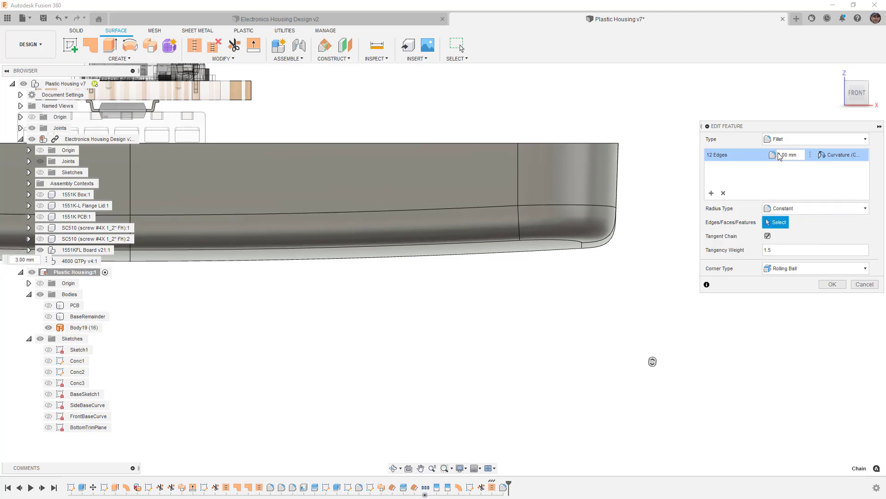
{"action": "left_click", "coordinate": [799, 208]}
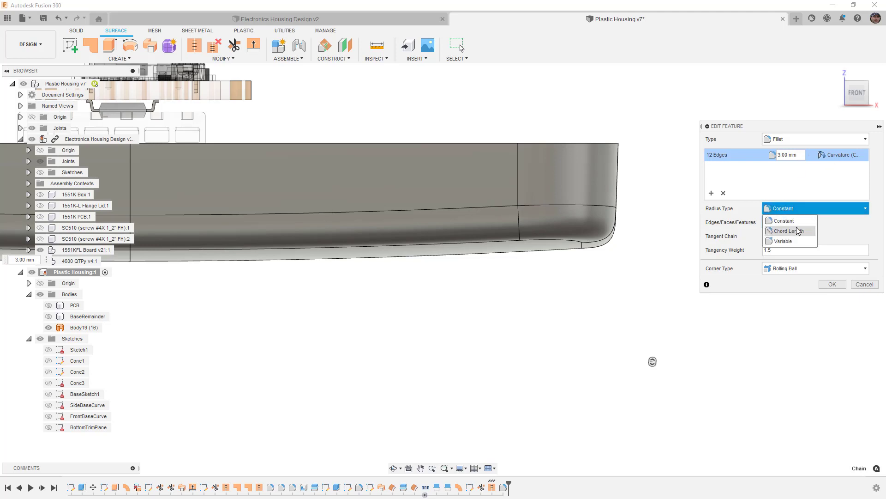
{"action": "left_click", "coordinate": [798, 231]}
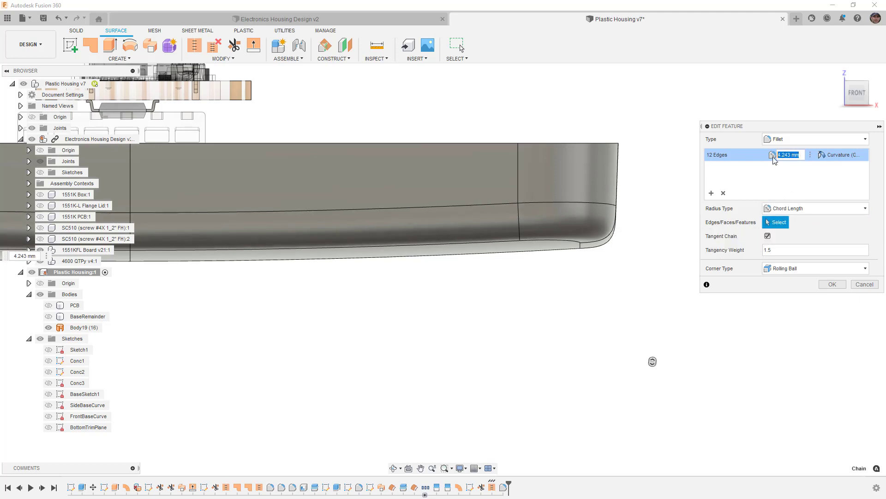
- Set a constant 3 mm radius, check it from an oblique view, and apply the fillet
{"action": "type", "text": "3"}
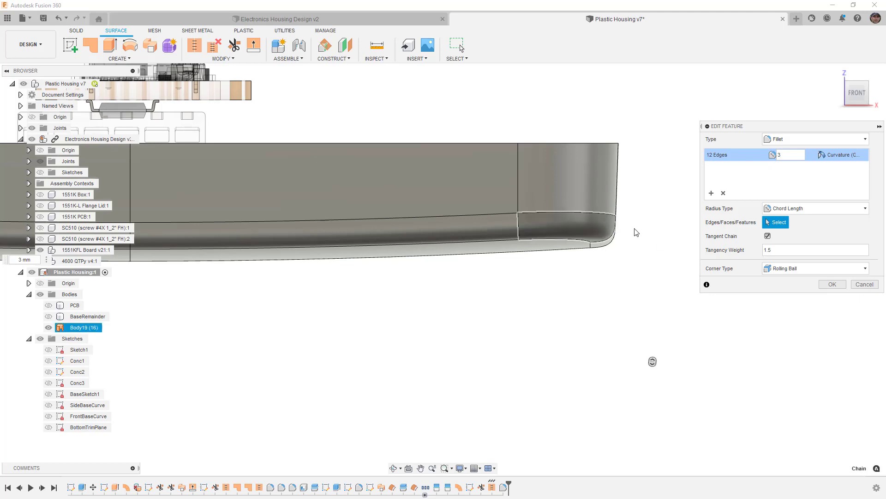
{"action": "left_click", "coordinate": [805, 207]}
{"action": "left_click", "coordinate": [802, 220]}
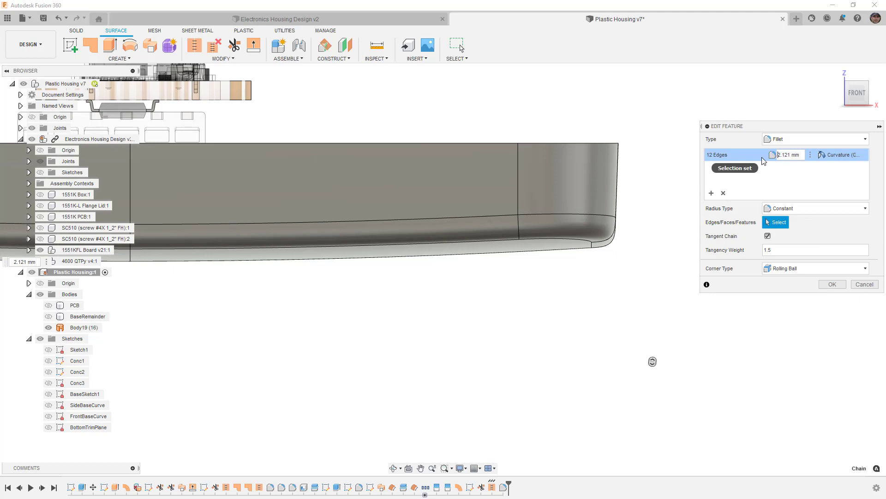
{"action": "key", "text": "ctrl+a"}
{"action": "type", "text": "3"}
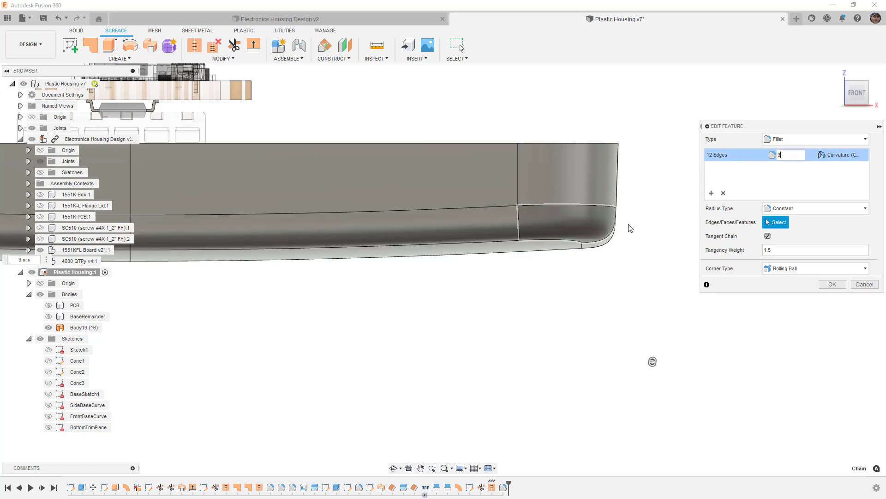
{"action": "left_click", "coordinate": [804, 208]}
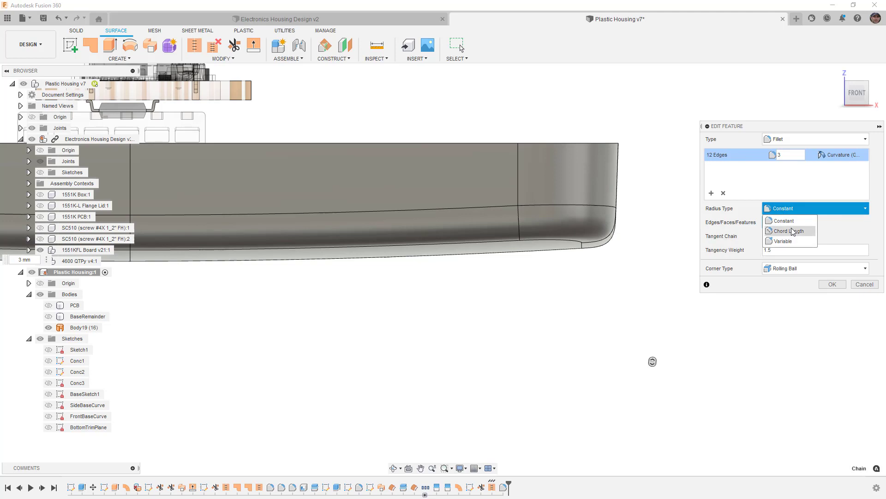
{"action": "left_click", "coordinate": [790, 220]}
{"action": "scroll", "coordinate": [615, 254], "scroll_direction": "down", "scroll_amount": 4}
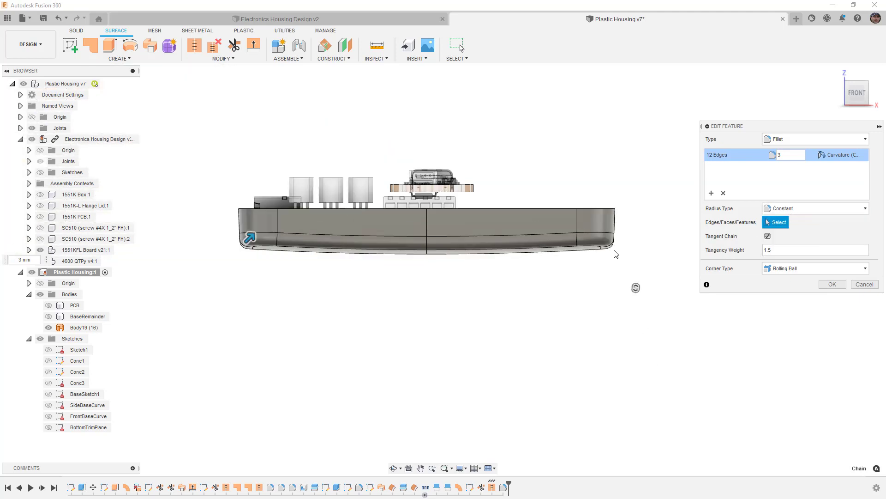
{"action": "middle_click_drag", "start_coordinate": [615, 254], "coordinate": [580, 249], "text": "shift"}
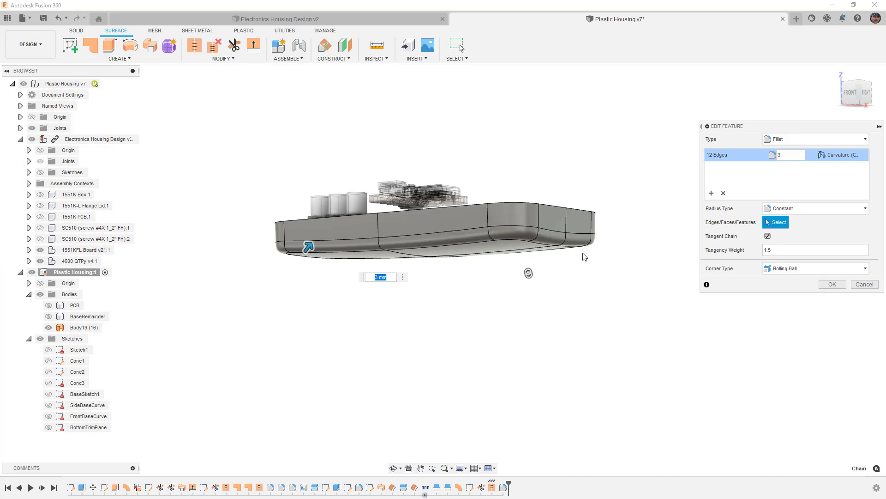
{"action": "middle_click_drag", "start_coordinate": [588, 258], "coordinate": [632, 290], "text": "shift"}
{"action": "left_click", "coordinate": [832, 284]}
{"action": "scroll", "coordinate": [530, 212], "scroll_direction": "up", "scroll_amount": 5}
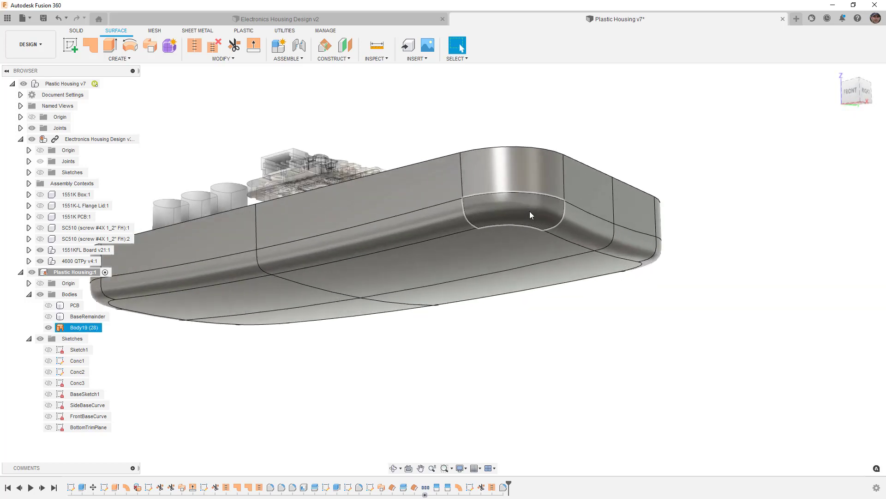
{"action": "scroll", "coordinate": [544, 219], "scroll_direction": "down", "scroll_amount": 5}
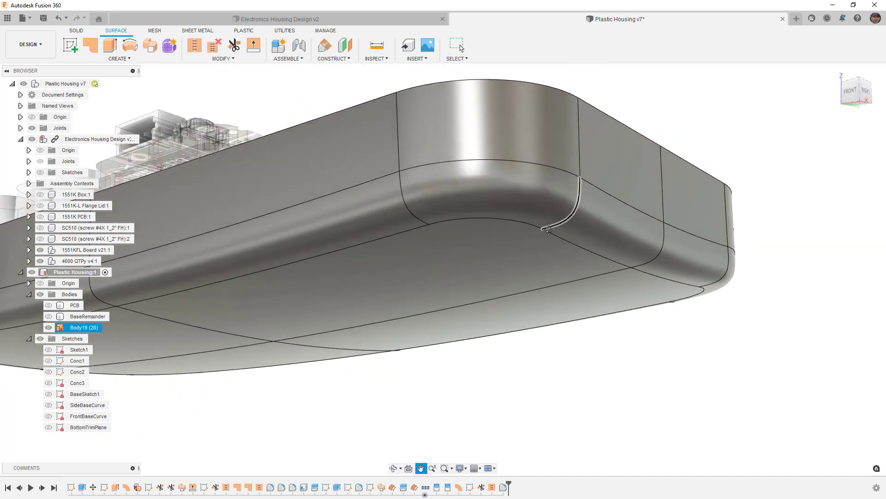
{"action": "key", "text": "Escape"}
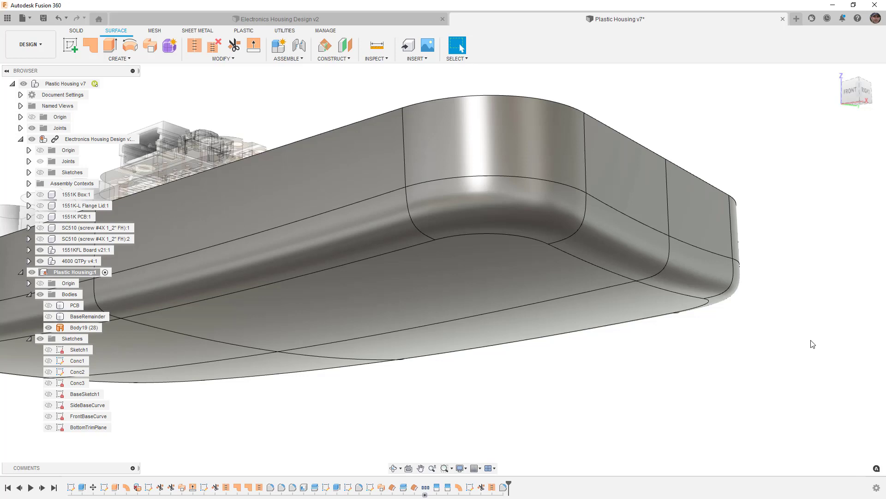
{"action": "scroll", "coordinate": [813, 344], "scroll_direction": "down", "scroll_amount": 1}
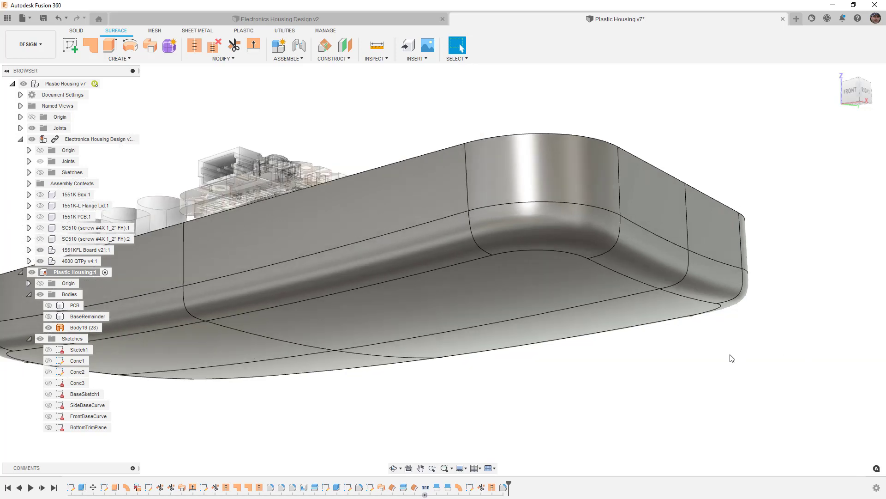
{"action": "scroll", "coordinate": [730, 355], "scroll_direction": "down", "scroll_amount": 1}
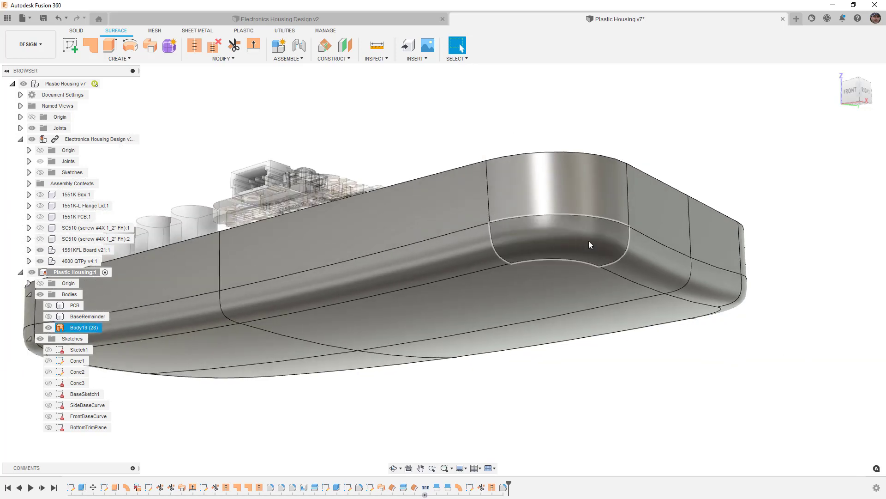
- Delete the bottom corner face, try a grouped Curvature (G2) patch over the hole, then cancel
{"action": "left_click", "coordinate": [544, 236]}
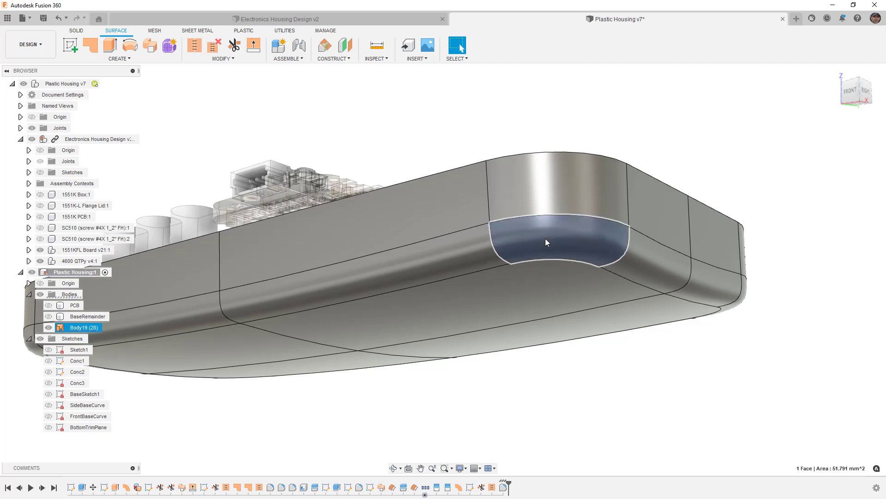
{"action": "key", "text": "Delete"}
{"action": "left_click", "coordinate": [91, 44]}
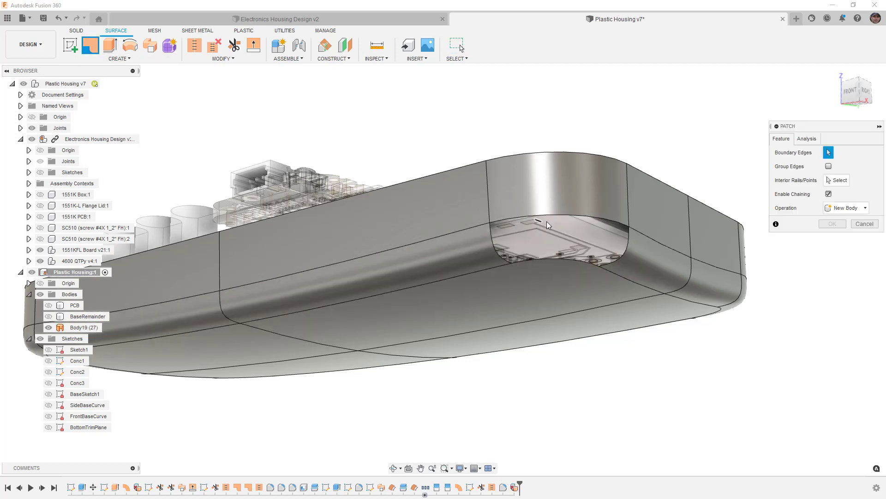
{"action": "left_click", "coordinate": [568, 215]}
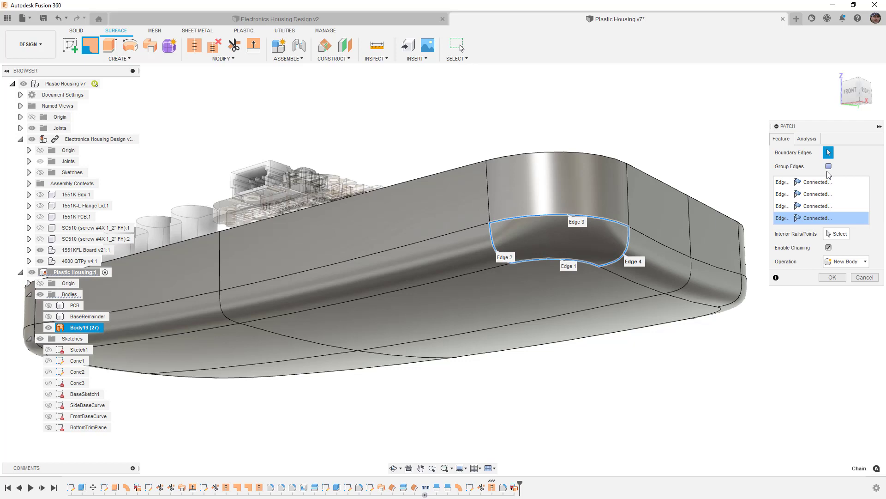
{"action": "left_click", "coordinate": [829, 167]}
{"action": "left_click", "coordinate": [826, 183]}
{"action": "left_click", "coordinate": [821, 214]}
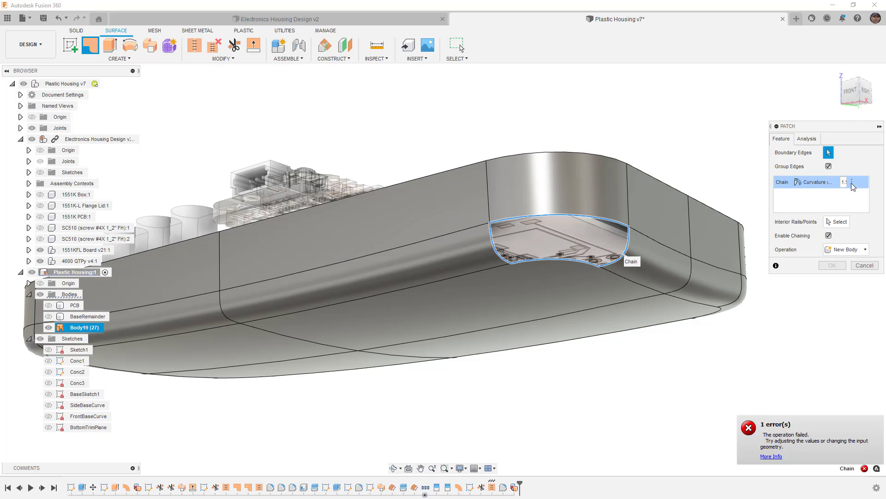
{"action": "left_click", "coordinate": [817, 182]}
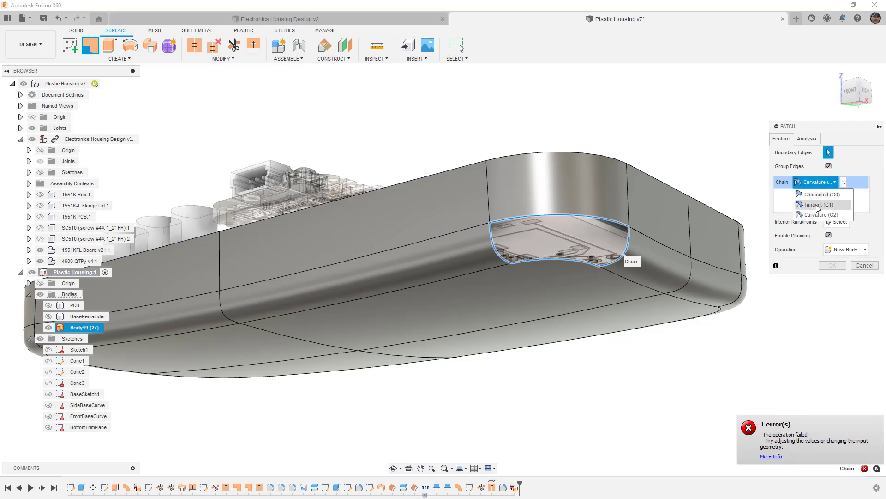
{"action": "left_click", "coordinate": [818, 209]}
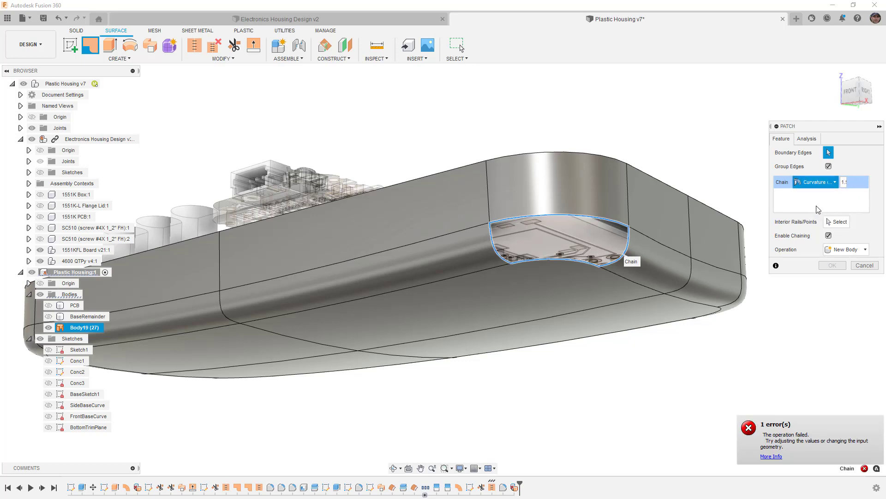
{"action": "left_click", "coordinate": [864, 265]}
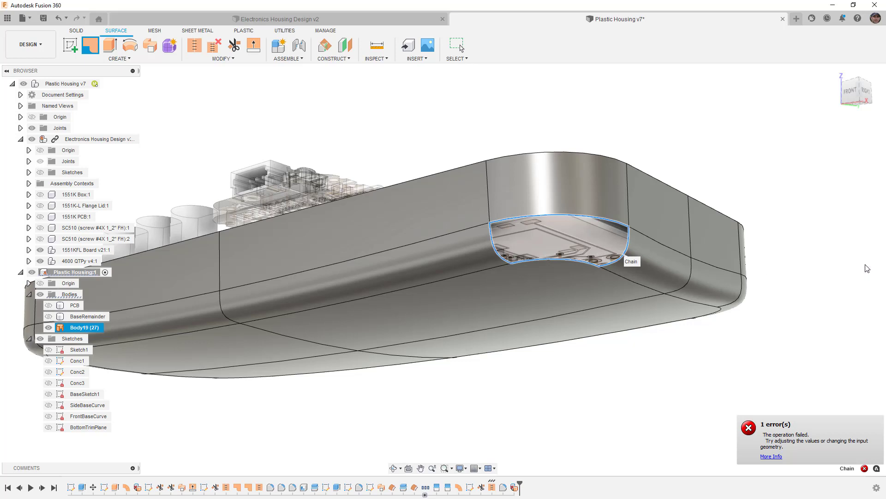
- Recover the corner face by editing the last timeline feature, then save as Plastic Housing v7
{"action": "double_click", "coordinate": [515, 487]}
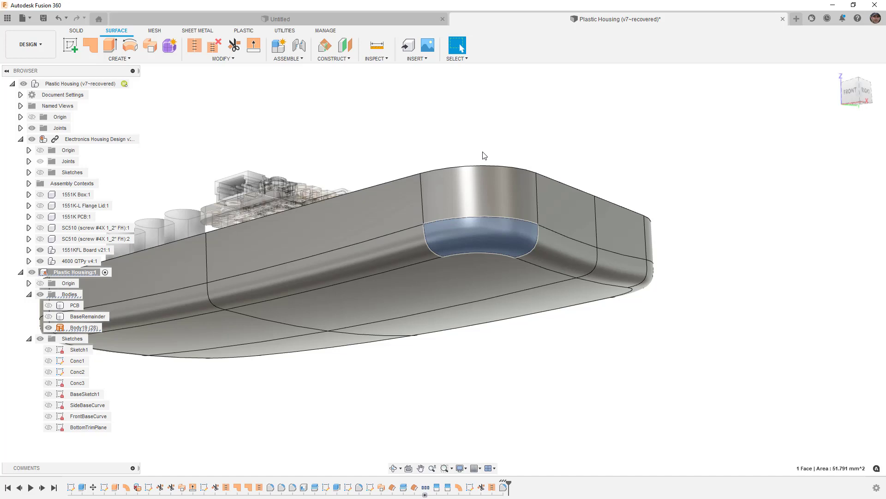
{"action": "middle_click_drag", "start_coordinate": [533, 145], "coordinate": [530, 138], "text": "shift"}
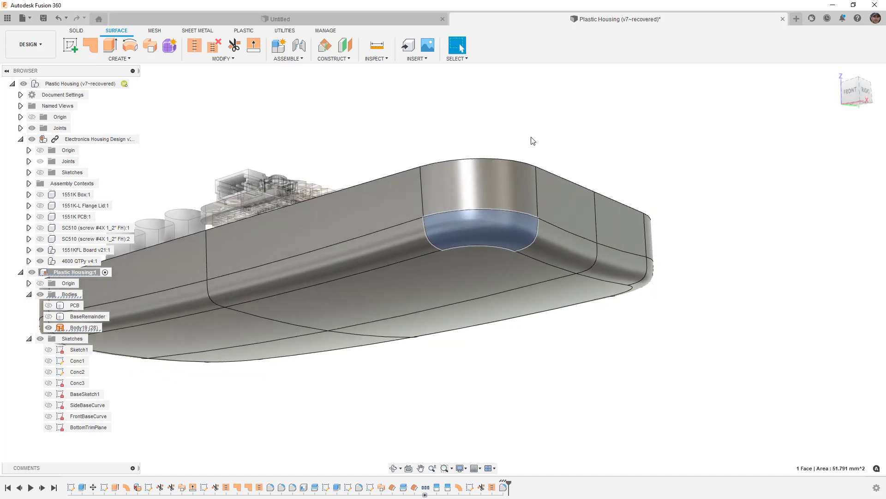
{"action": "left_click", "coordinate": [44, 18]}
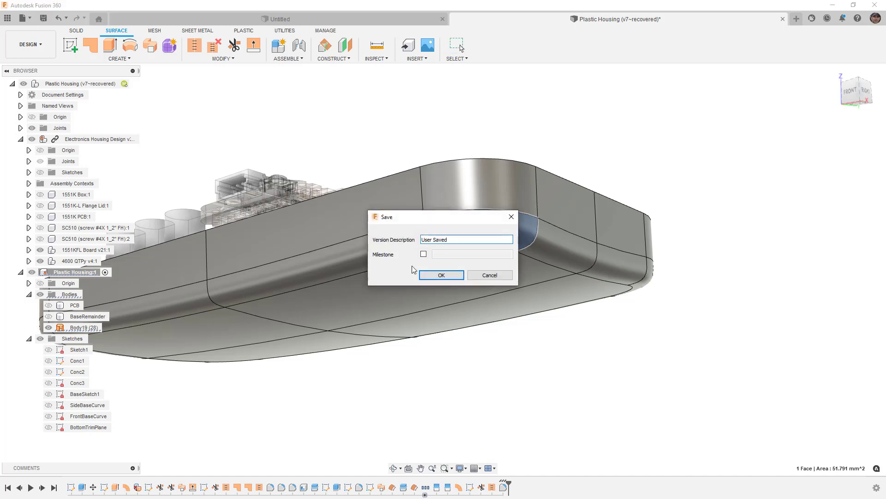
{"action": "left_click", "coordinate": [436, 273]}
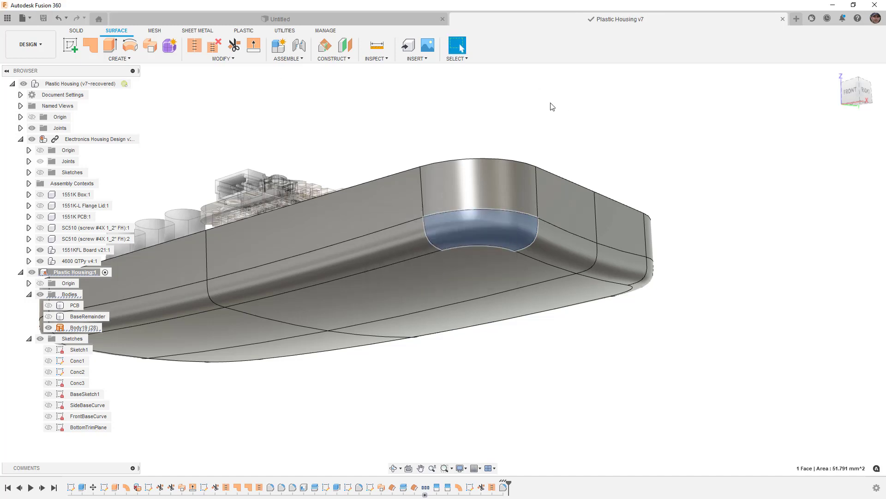
{"action": "left_click", "coordinate": [552, 126]}
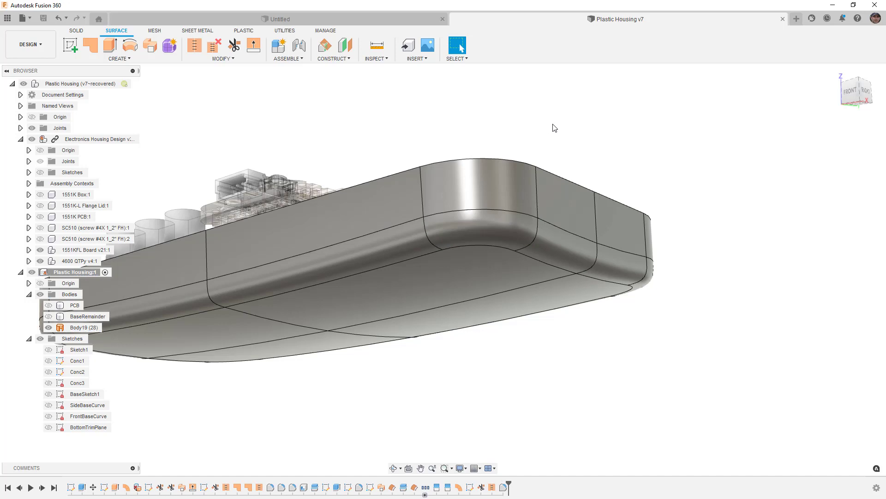
{"action": "left_click", "coordinate": [866, 92]}
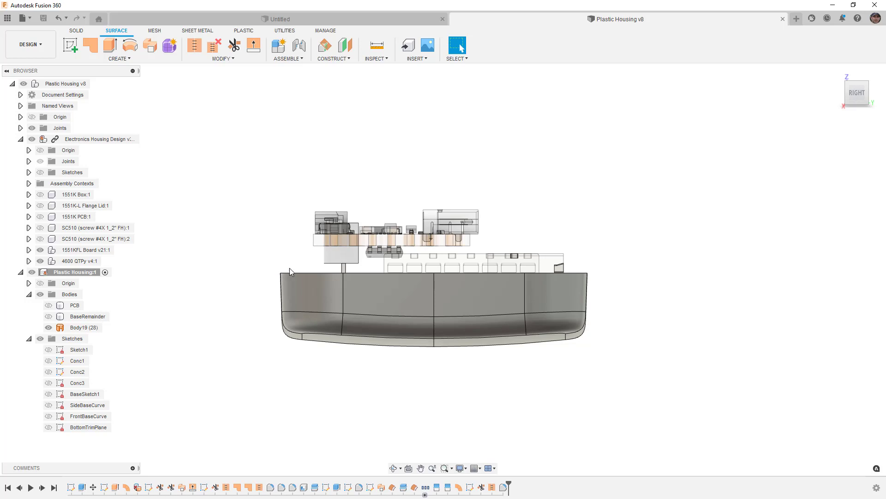
{"action": "scroll", "coordinate": [306, 271], "scroll_direction": "up", "scroll_amount": 5}
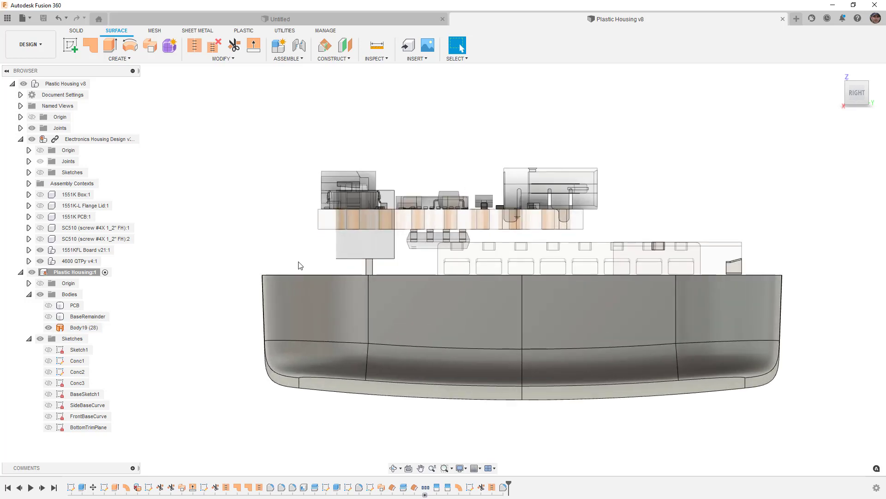
{"action": "left_click", "coordinate": [430, 294]}
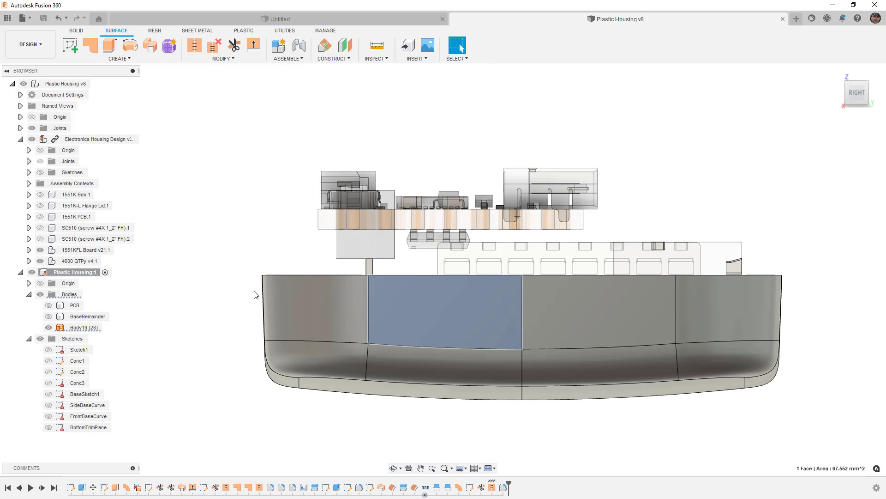
{"action": "left_click", "coordinate": [251, 253]}
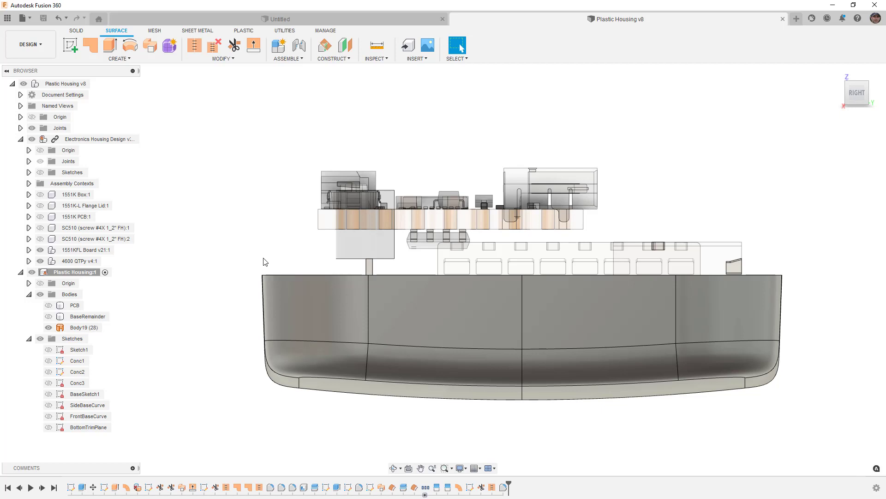
{"action": "middle_click_drag", "start_coordinate": [265, 257], "coordinate": [279, 272], "text": "shift"}
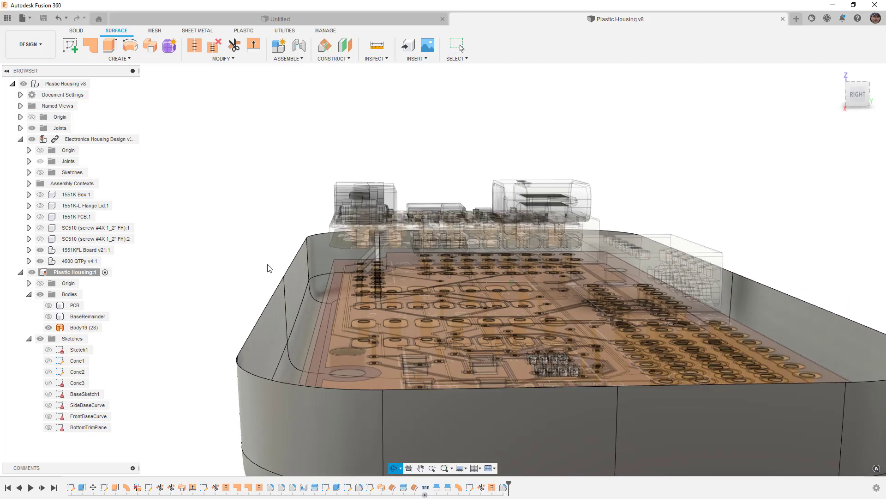
{"action": "left_click", "coordinate": [296, 285]}
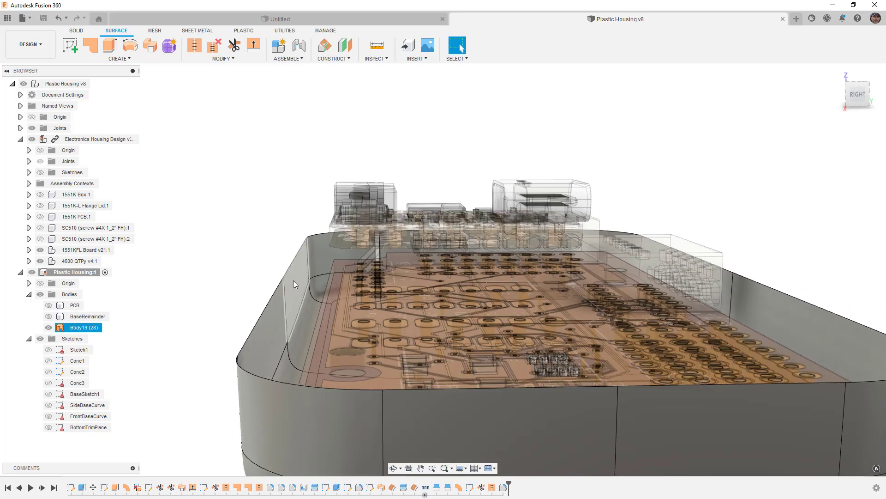
{"action": "left_click", "coordinate": [250, 259]}
{"action": "scroll", "coordinate": [250, 260], "scroll_direction": "down", "scroll_amount": 5}
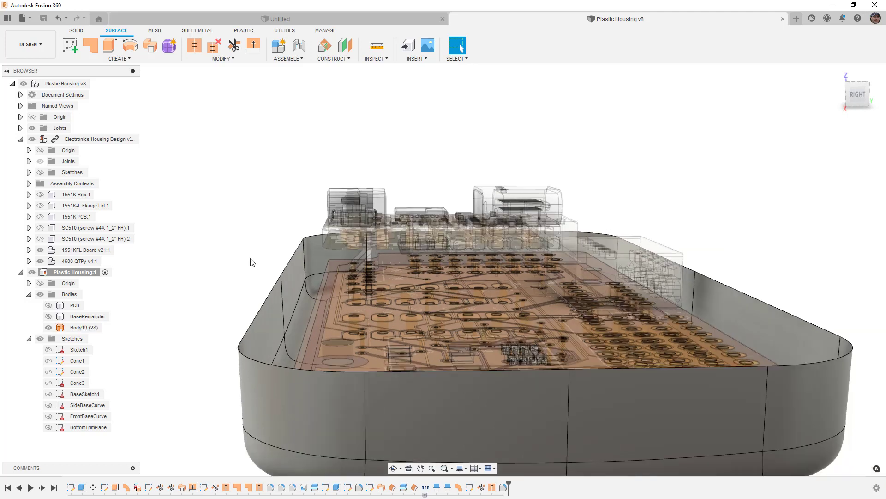
{"action": "left_click", "coordinate": [277, 263]}
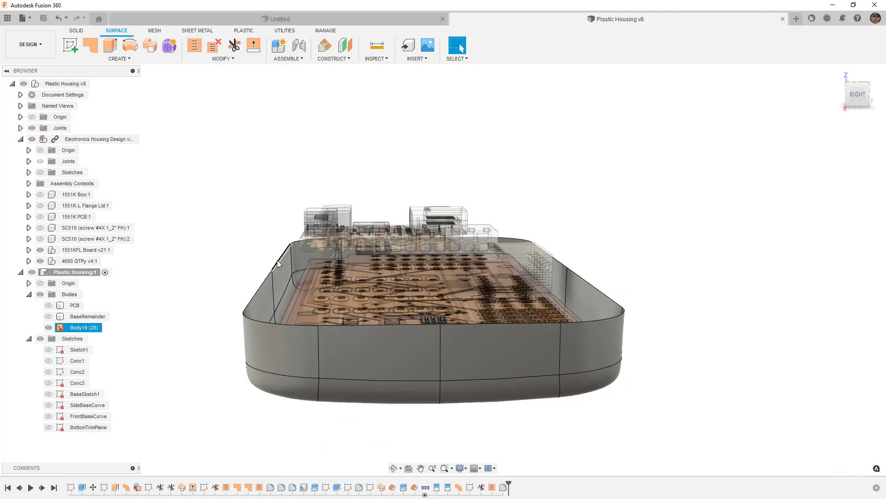
{"action": "key", "text": "Escape"}
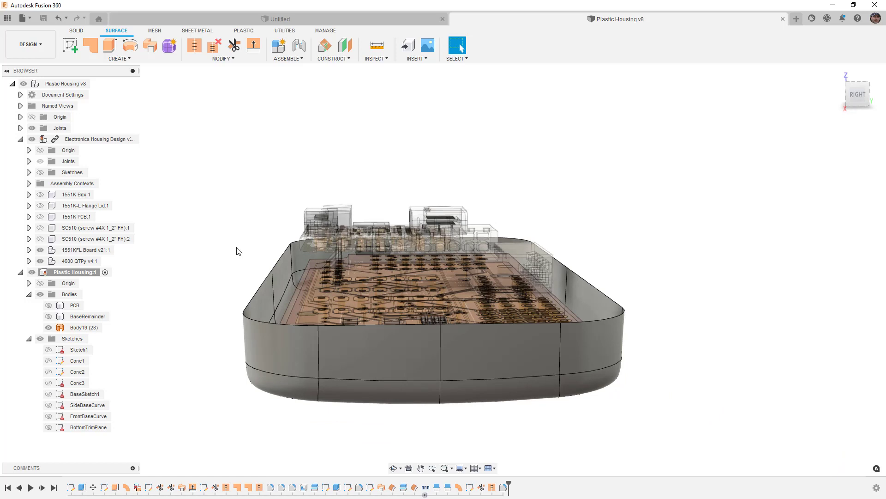
{"action": "left_click", "coordinate": [280, 266]}
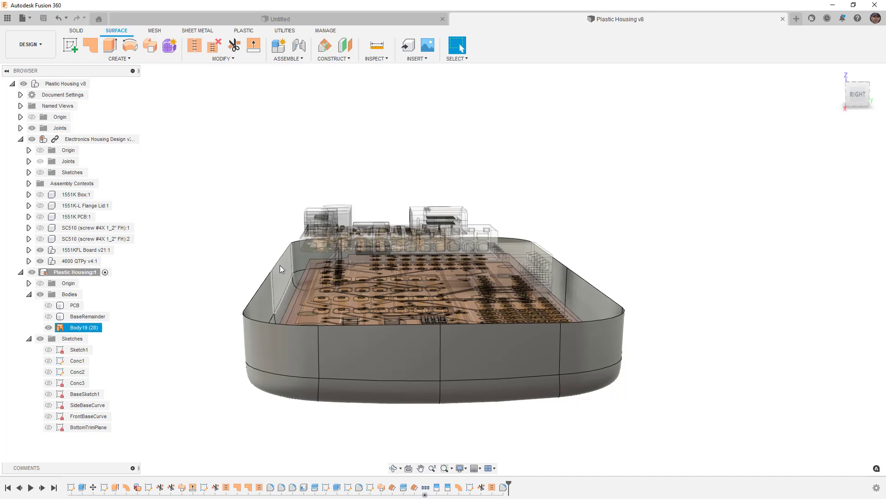
{"action": "key", "text": "Escape"}
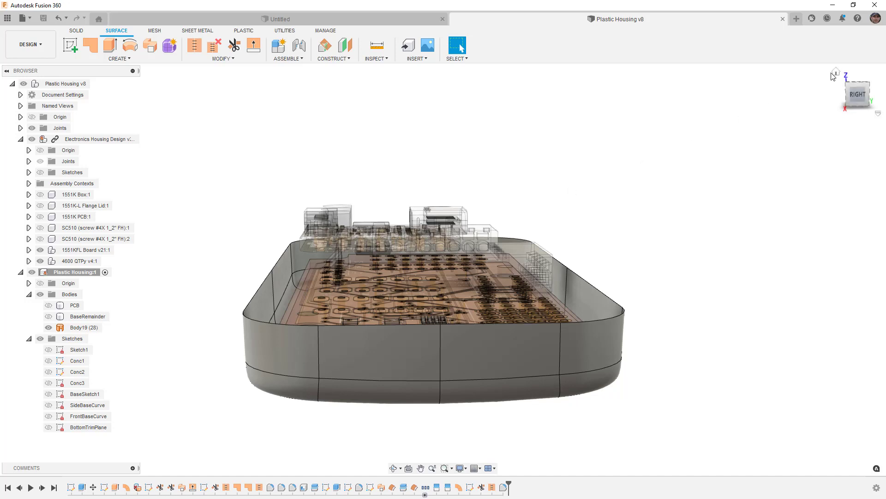
{"action": "left_click", "coordinate": [836, 74]}
{"action": "middle_click_drag", "start_coordinate": [370, 222], "coordinate": [341, 276], "text": "shift"}
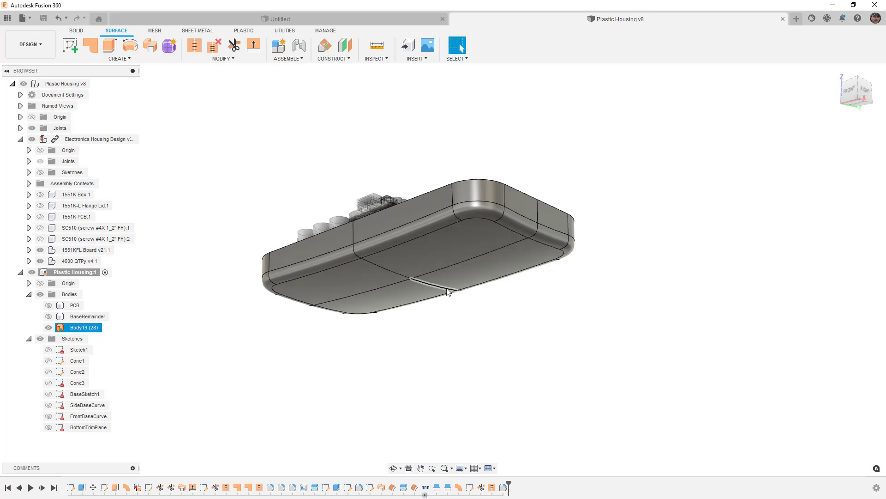
{"action": "key", "text": "Escape"}
{"action": "mouse_move", "coordinate": [484, 305]}
{"action": "middle_mouse_down", "text": "shift"}
{"action": "mouse_move", "coordinate": [482, 217]}
{"action": "mouse_move", "coordinate": [457, 227]}
{"action": "mouse_move", "coordinate": [473, 243]}
{"action": "mouse_move", "coordinate": [475, 312]}
{"action": "mouse_move", "coordinate": [482, 304]}
{"action": "middle_mouse_up", "text": "shift"}
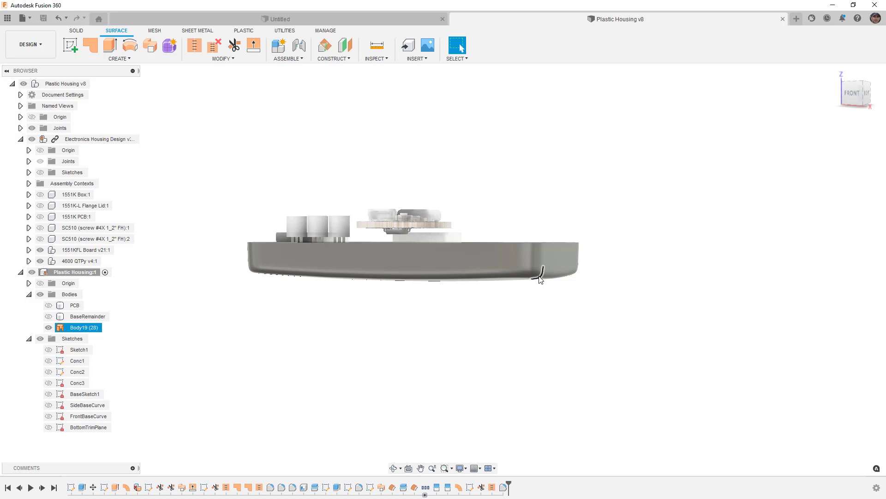
{"action": "scroll", "coordinate": [540, 279], "scroll_direction": "up", "scroll_amount": 3}
{"action": "middle_click_drag", "start_coordinate": [534, 279], "coordinate": [510, 295], "text": "shift"}
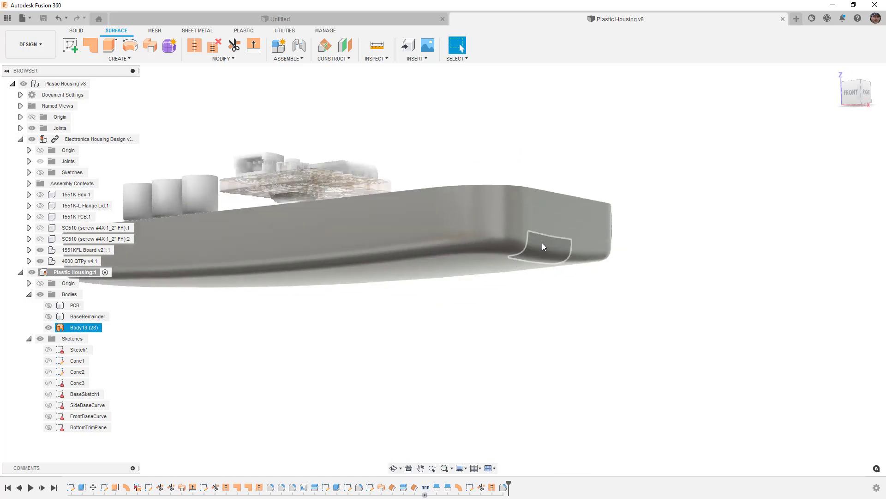
{"action": "middle_click_drag", "start_coordinate": [514, 256], "coordinate": [576, 339], "text": "shift"}
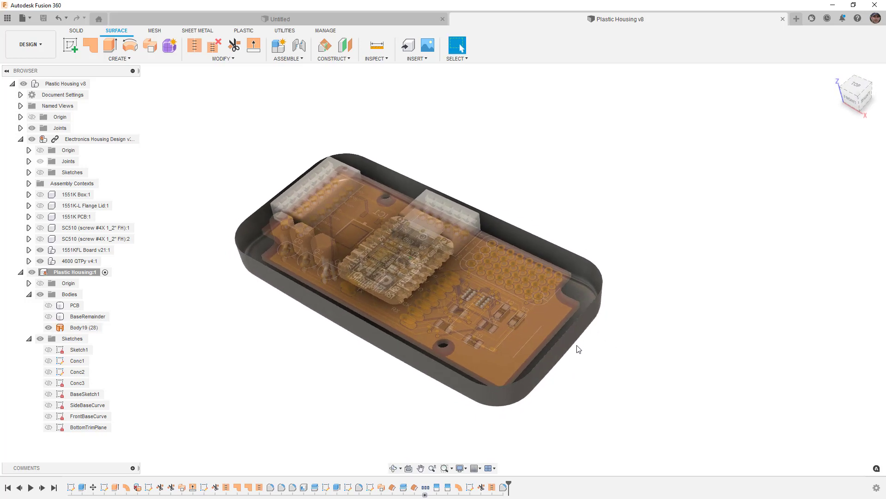
{"action": "middle_click_drag", "start_coordinate": [688, 279], "coordinate": [692, 231], "text": "shift"}
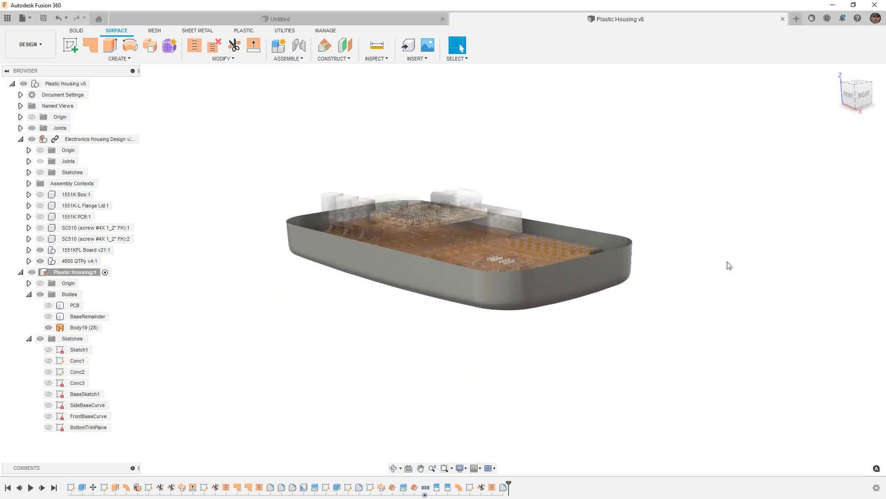